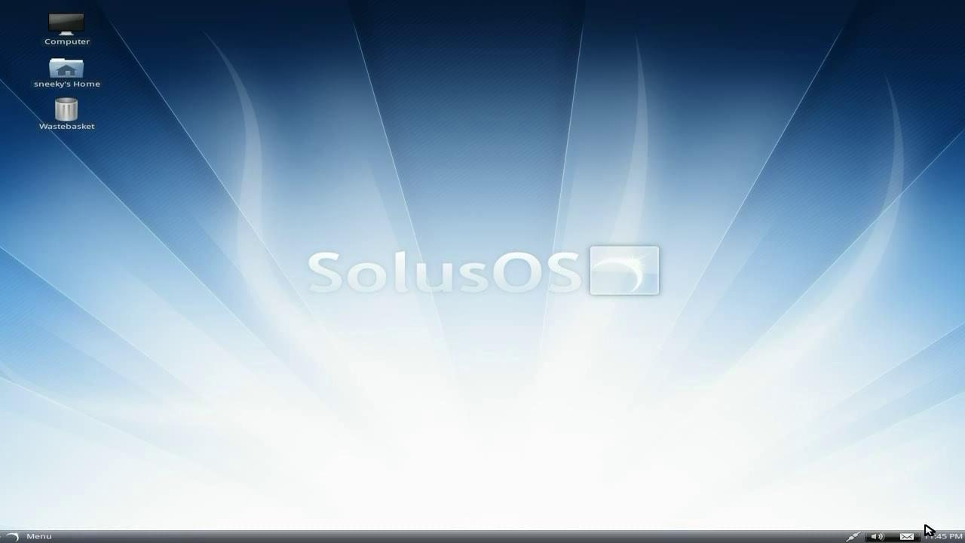
- Glance at the taskbar calendar, then raise the system sound volume to near maximum
left_click(946, 537)
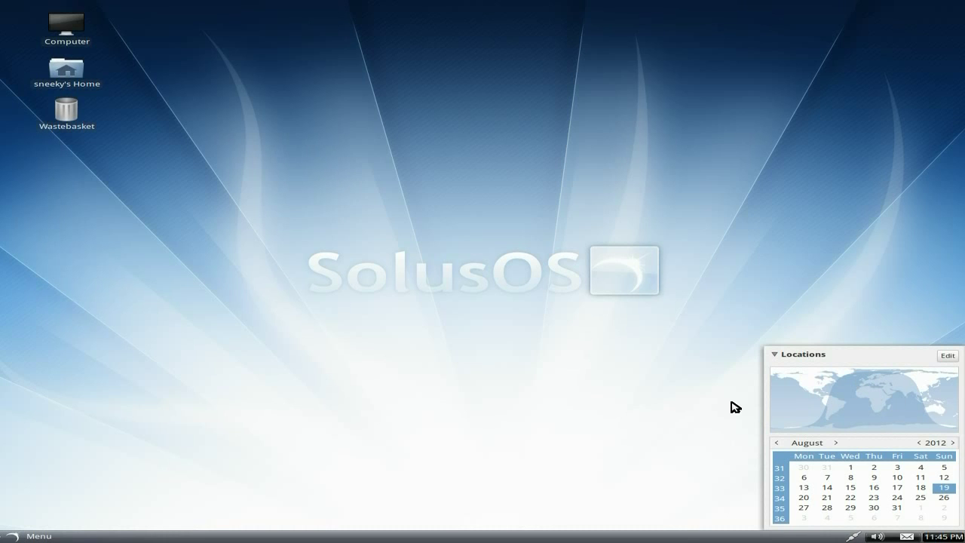
left_click(937, 537)
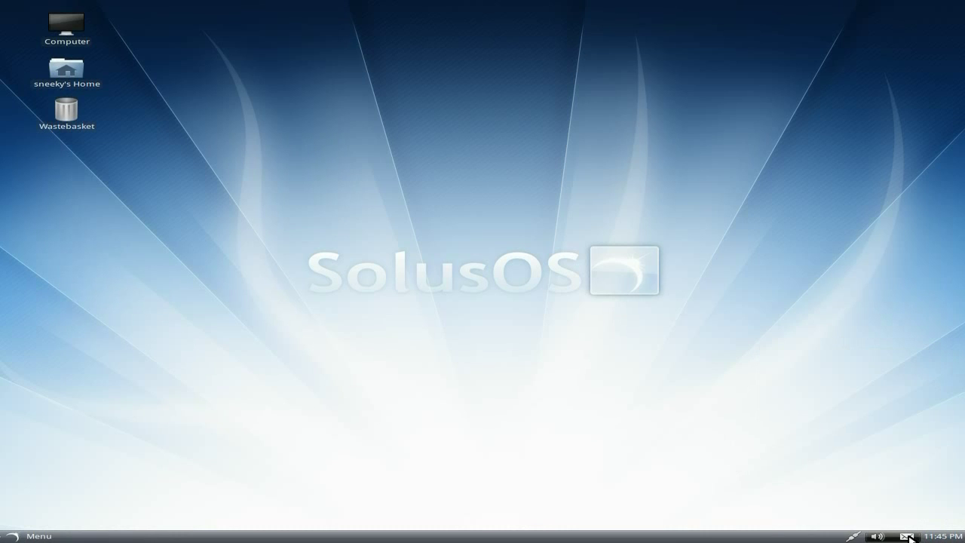
left_click(879, 537)
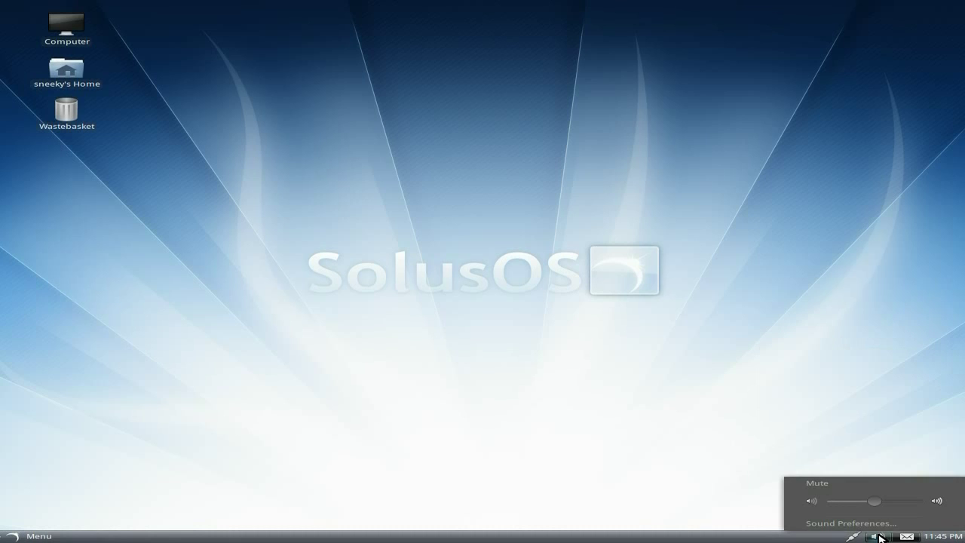
left_click_drag(874, 501, 915, 500)
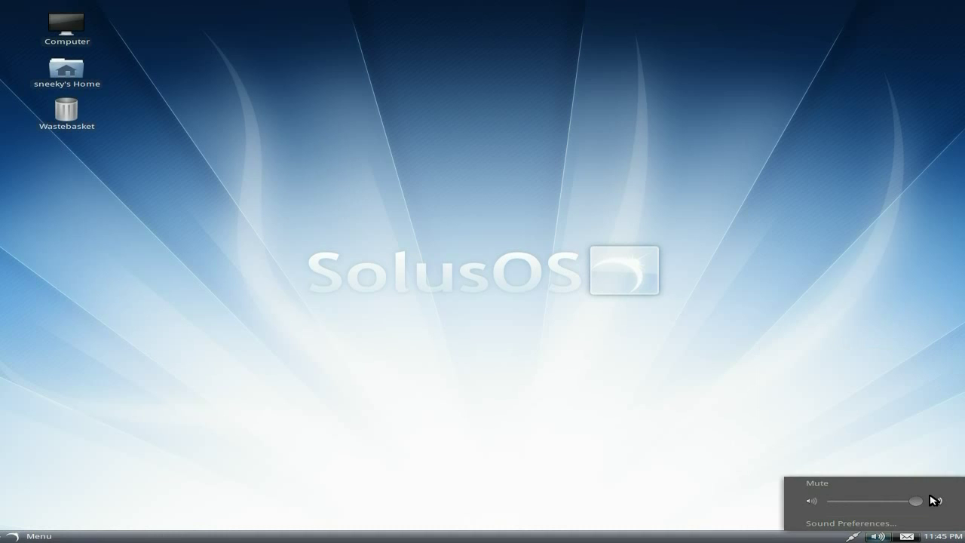
left_click(871, 424)
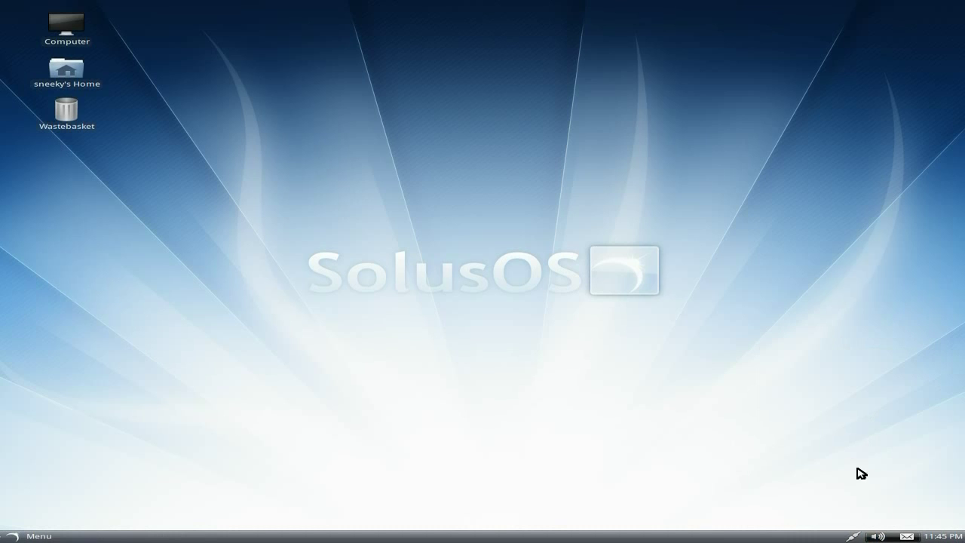
- Browse the Menu categories and settle on Accessories, showing Archive Manager, Calculator, gedit and Terminal
left_click(23, 538)
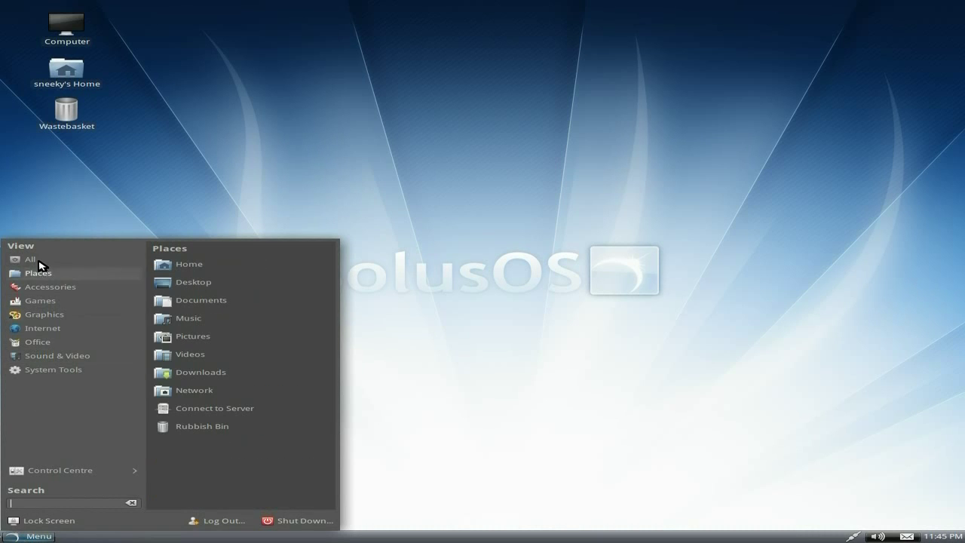
mouse_move(38, 303)
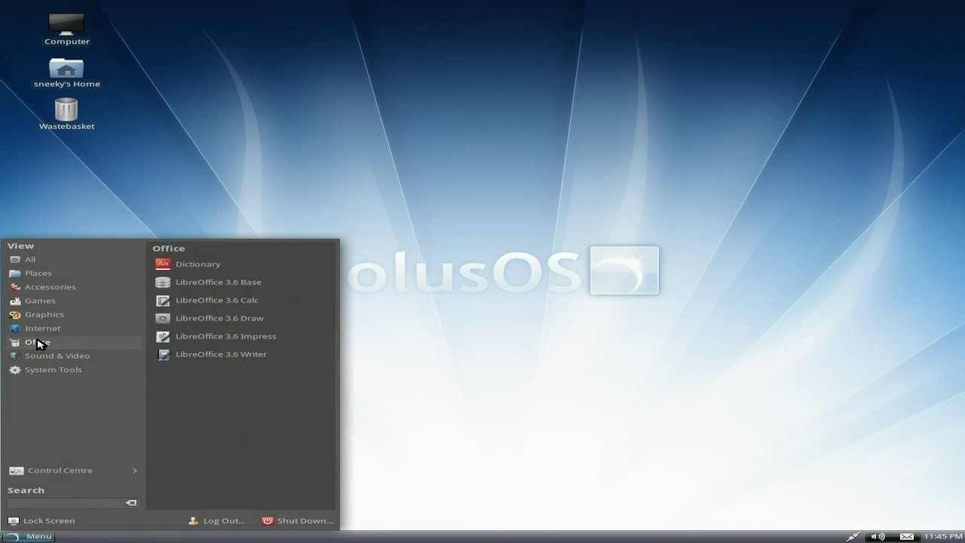
mouse_move(41, 358)
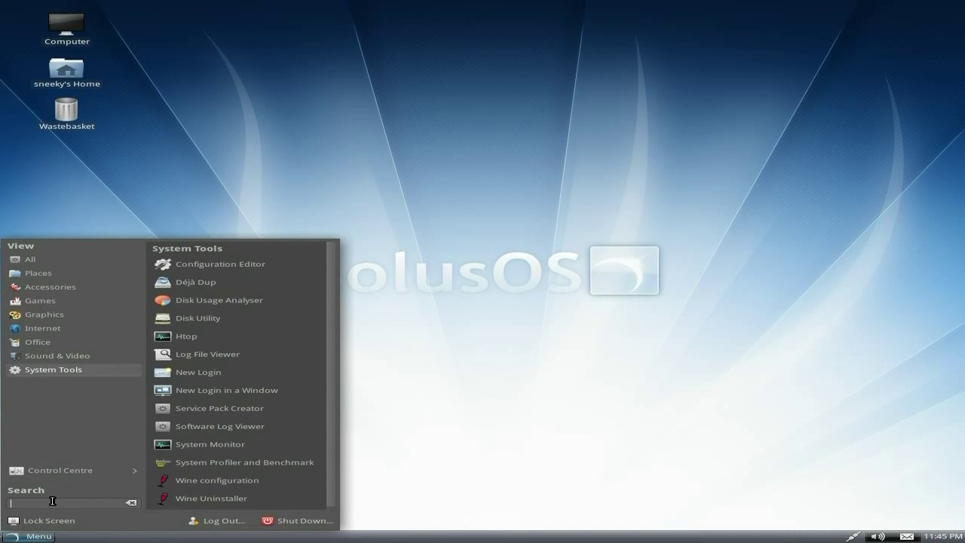
mouse_move(68, 258)
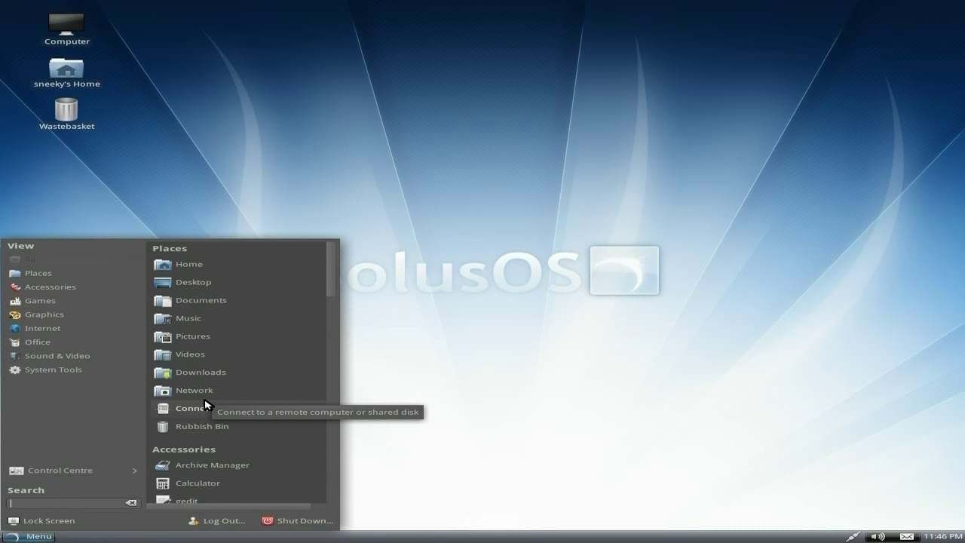
mouse_move(60, 276)
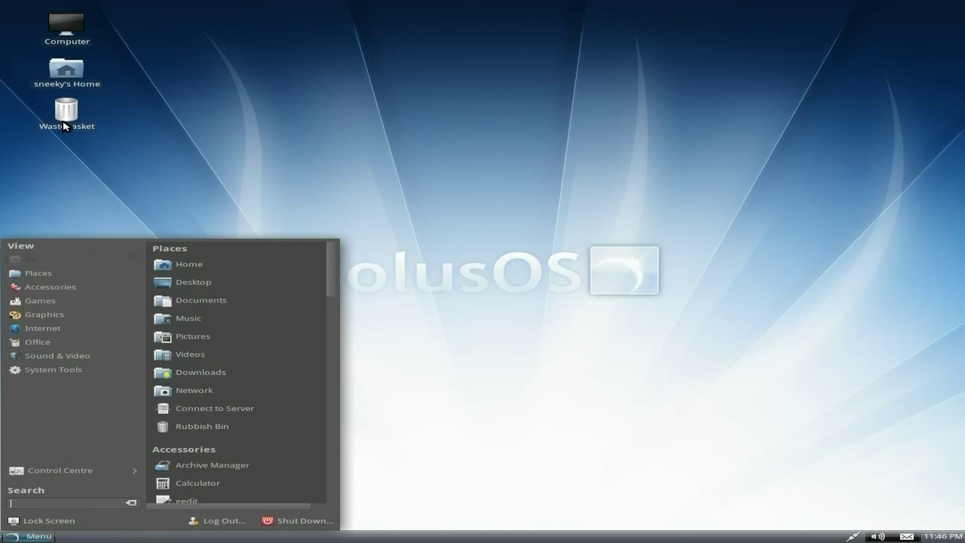
mouse_move(34, 273)
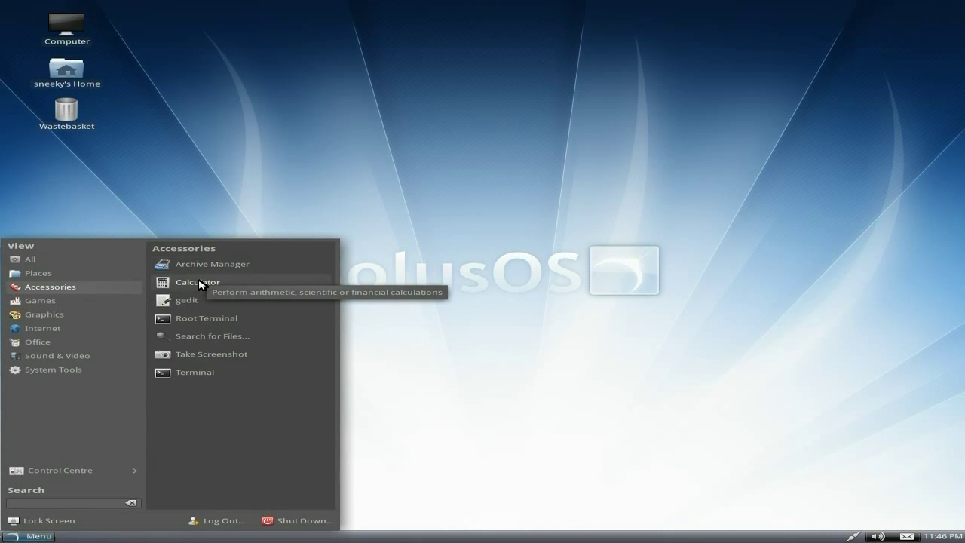
- Capture the whole desktop with Take Screenshot, save it as Screenshot.png, and view it
left_click(194, 356)
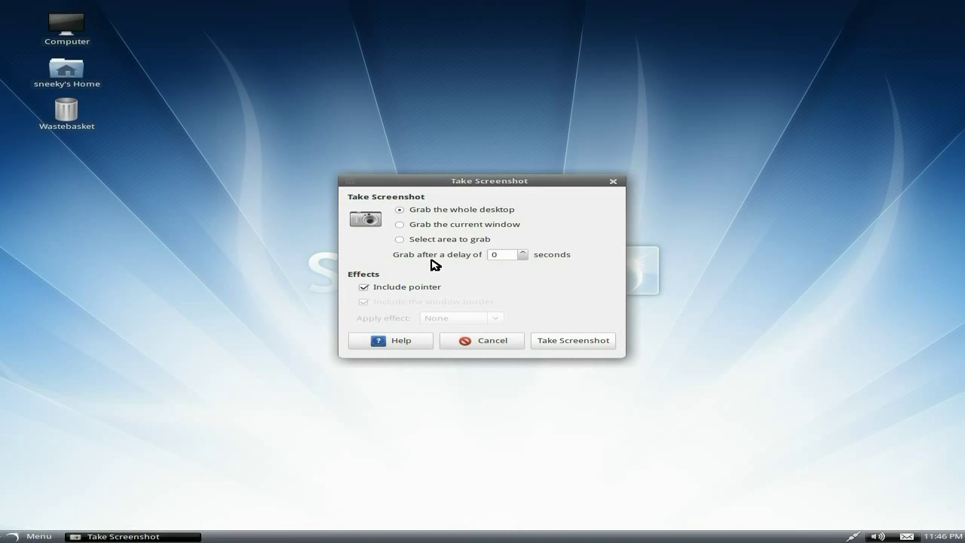
left_click(564, 343)
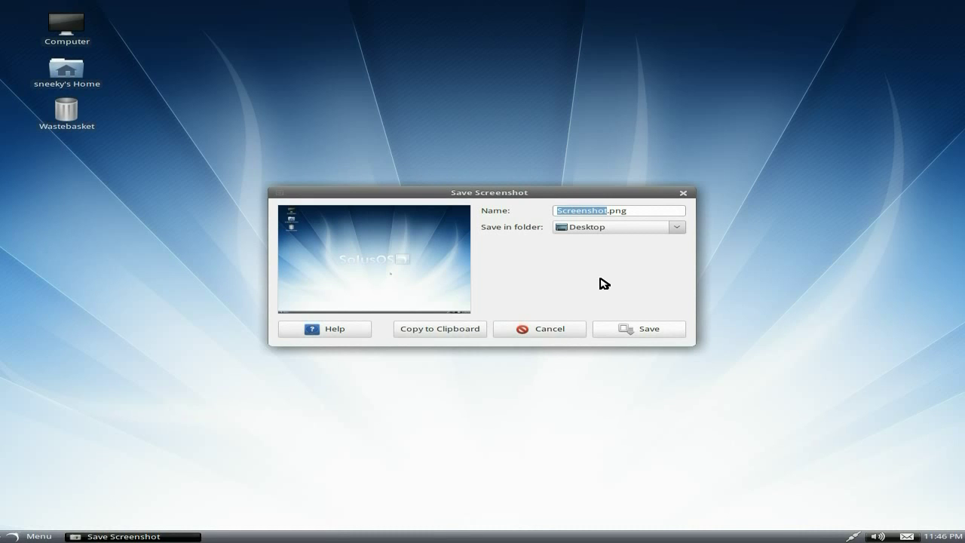
left_click(636, 334)
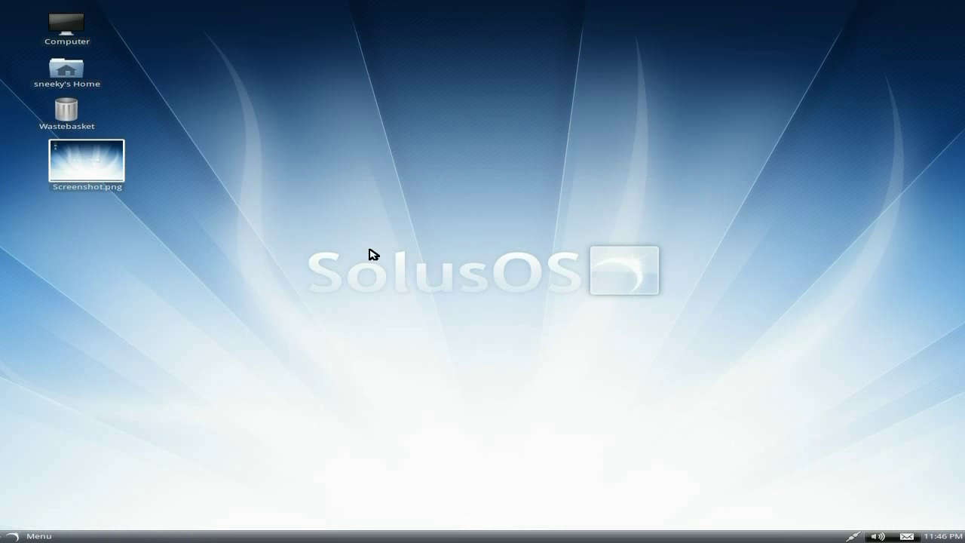
double_click(107, 161)
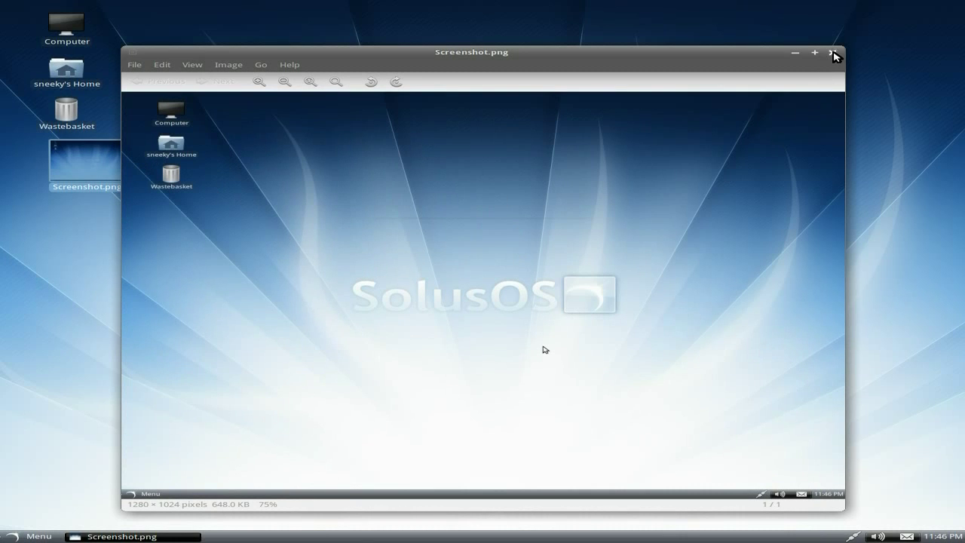
left_click(834, 54)
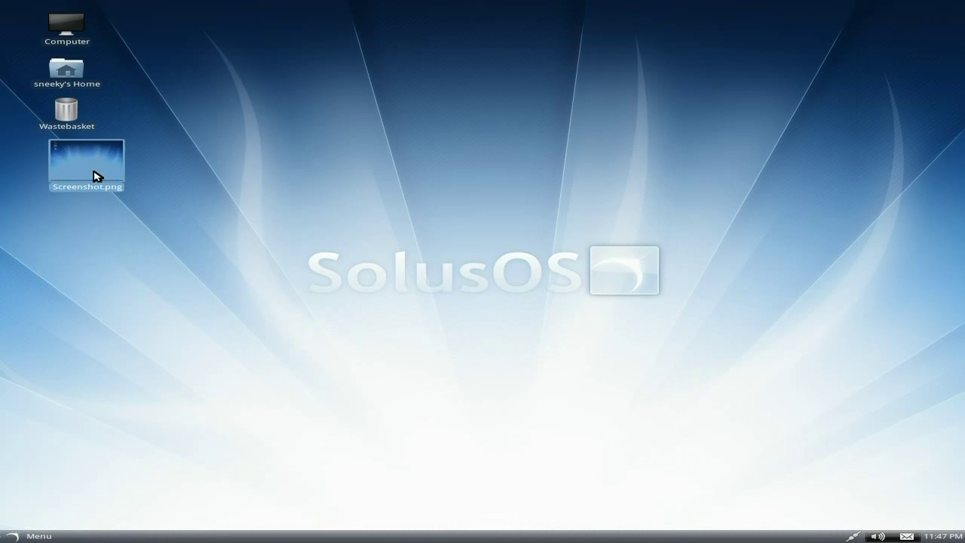
left_click(18, 527)
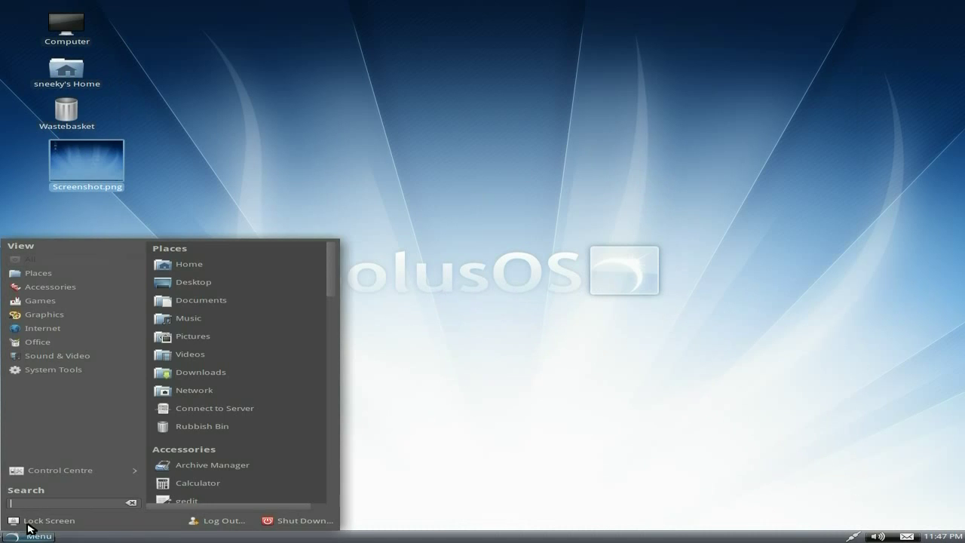
mouse_move(48, 302)
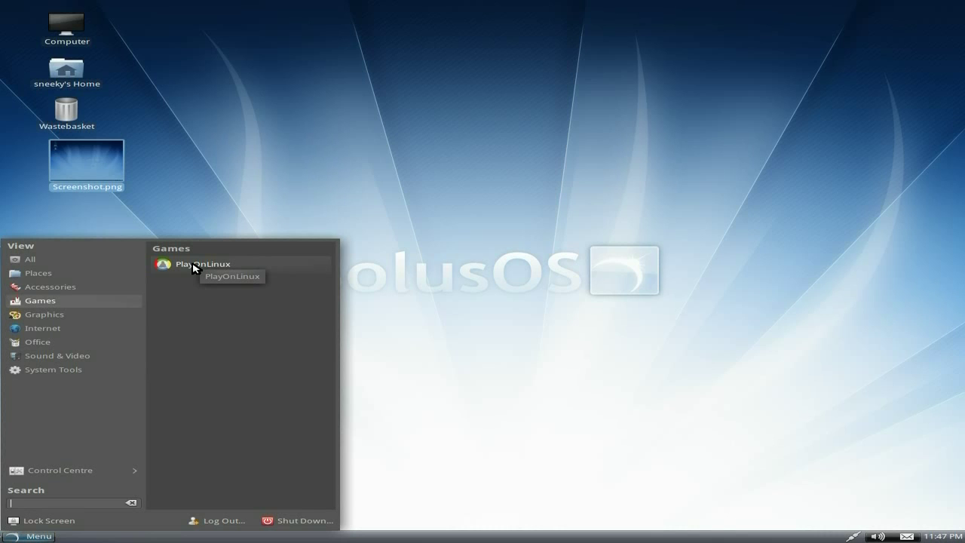
mouse_move(76, 317)
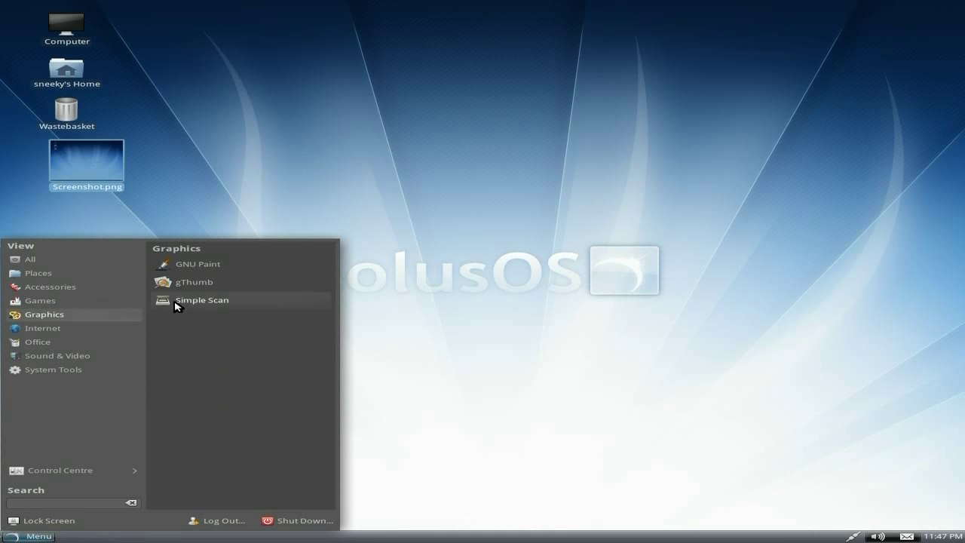
left_click(216, 267)
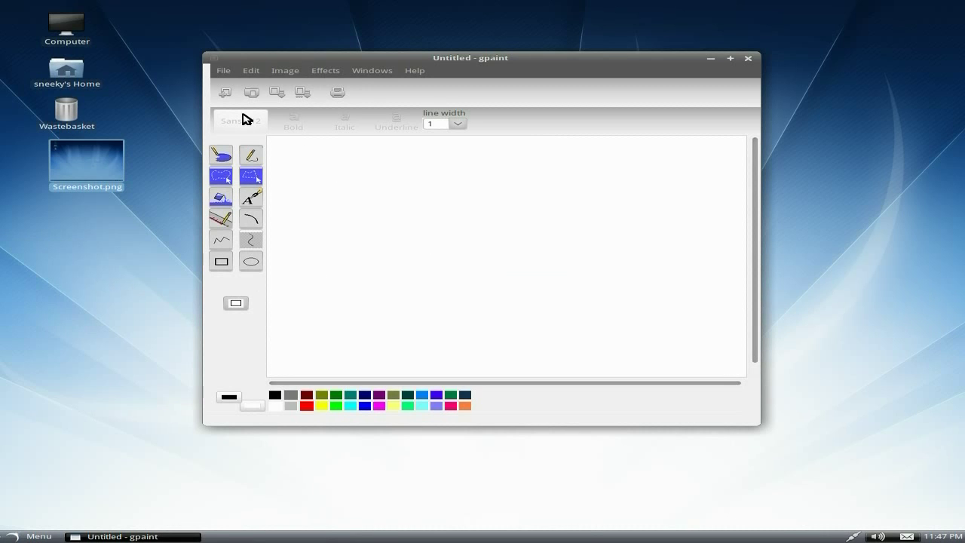
left_click(749, 60)
- Launch Firefox Web Browser from the Menu's Internet category
left_click(32, 537)
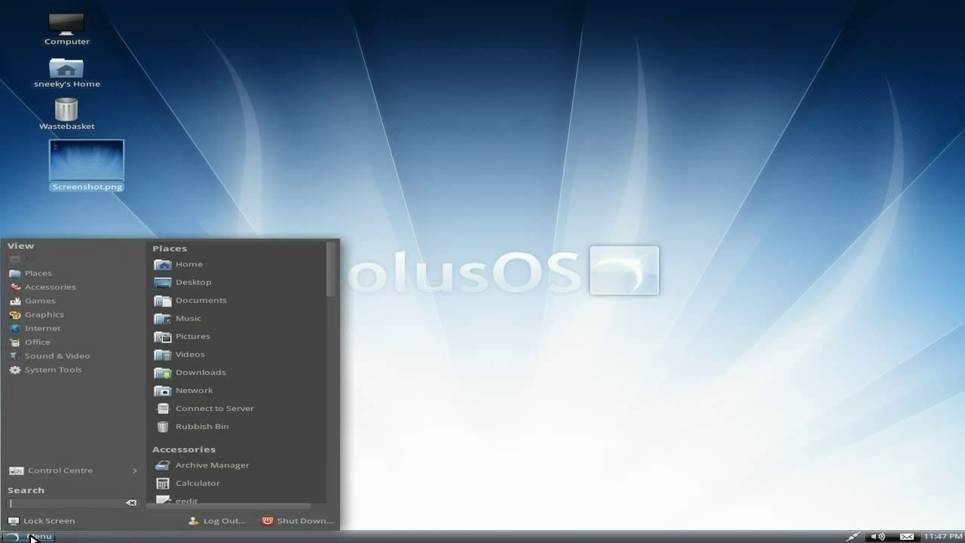
mouse_move(74, 330)
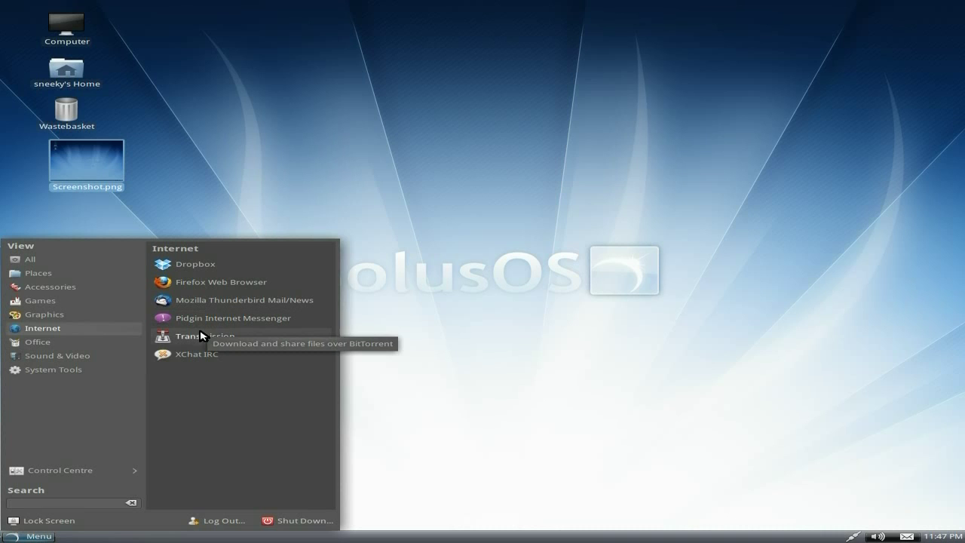
left_click(216, 282)
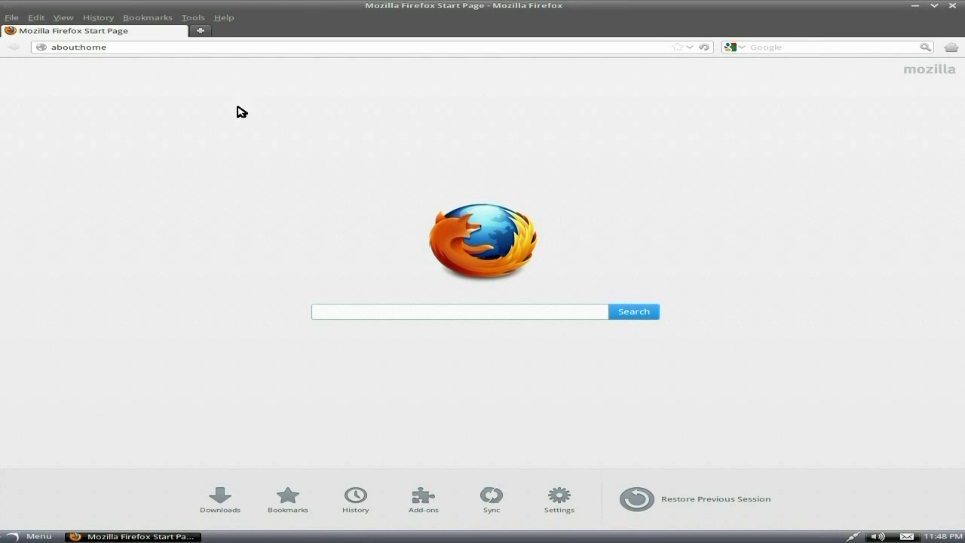
- Check the Firefox version in Help > About Firefox
left_click(224, 18)
left_click(262, 94)
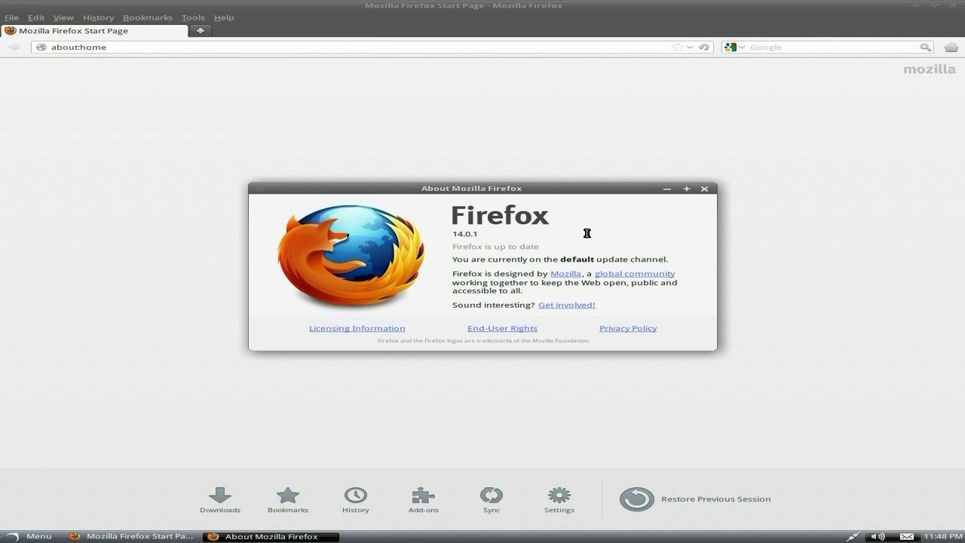
left_click(706, 189)
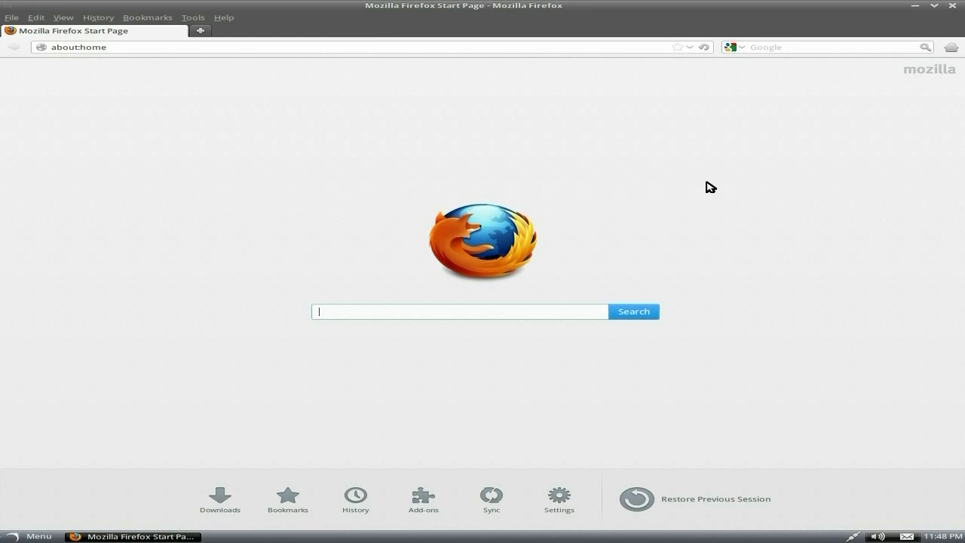
- Search Google for 'solus', then refine the query to 'solus os'
left_click(785, 47)
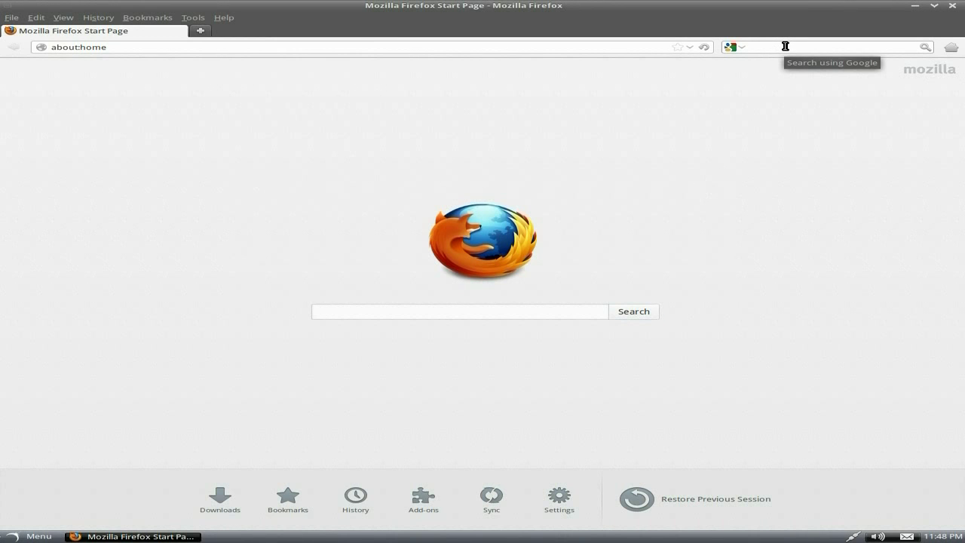
type("sol")
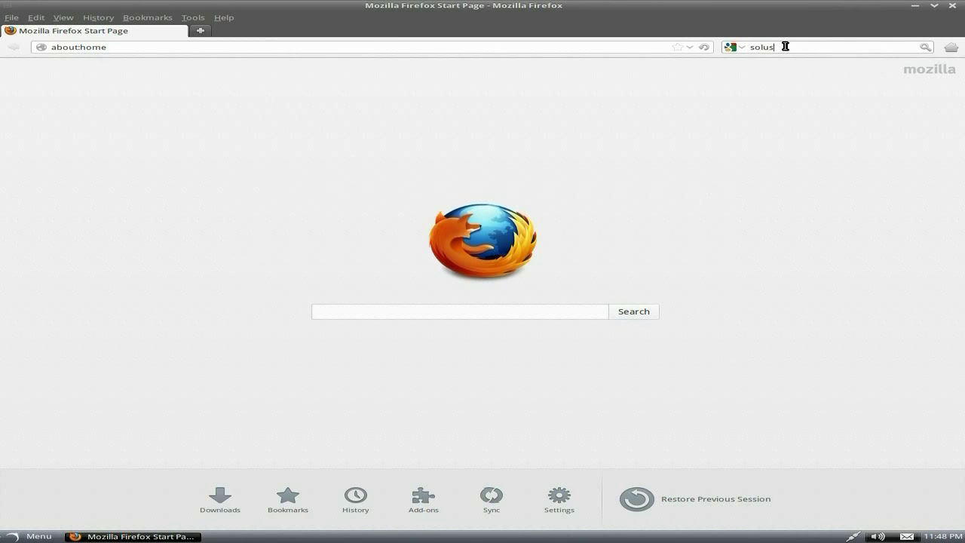
type("us")
key("Return")
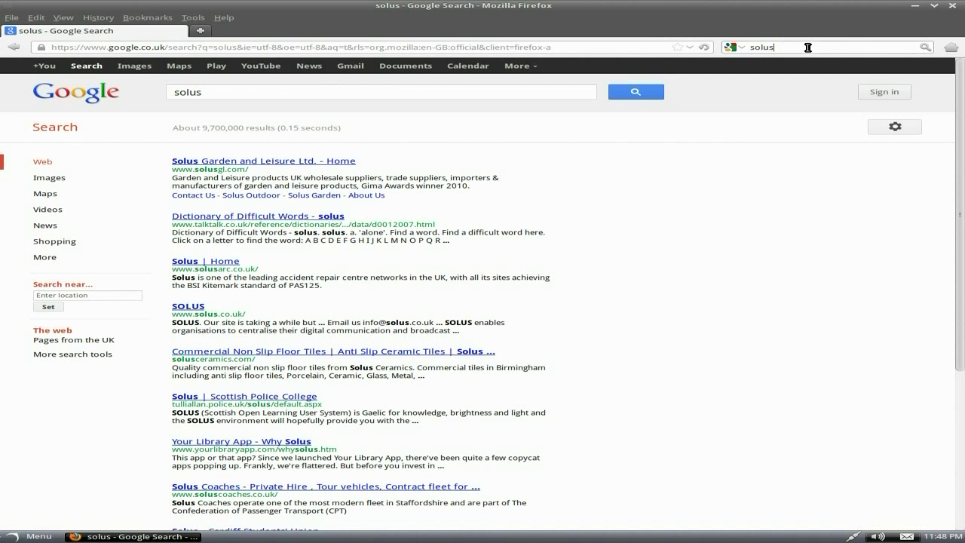
left_click(810, 46)
type("o")
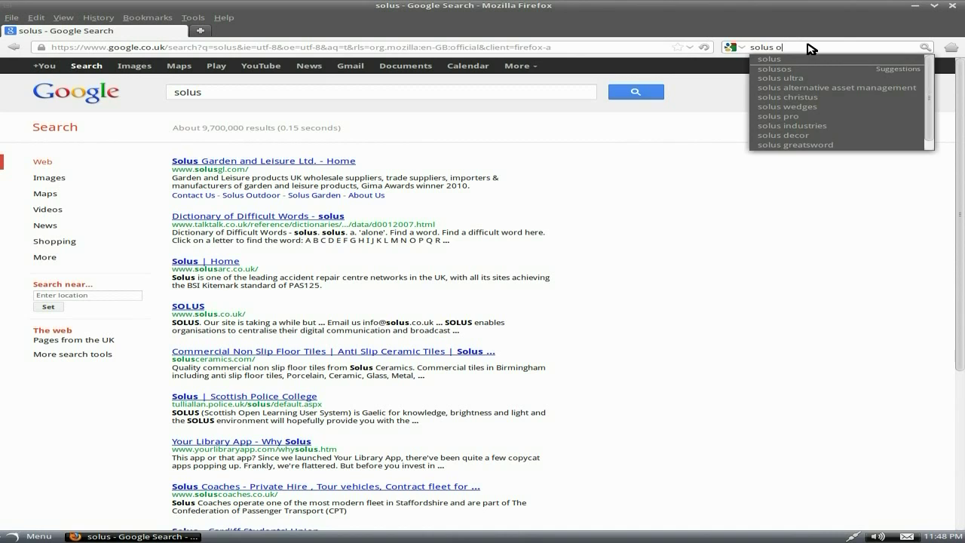
type("s")
key("Return")
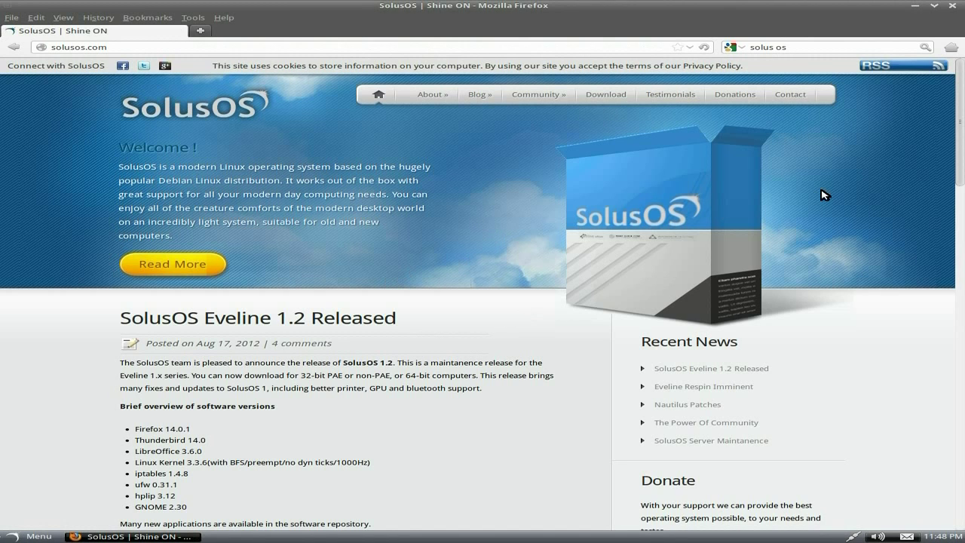
- Scroll through the 'SolusOS Eveline 1.2 Released' post on solusos.com and back up
scroll(511, 278, "down", 1)
scroll(511, 278, "down", 3)
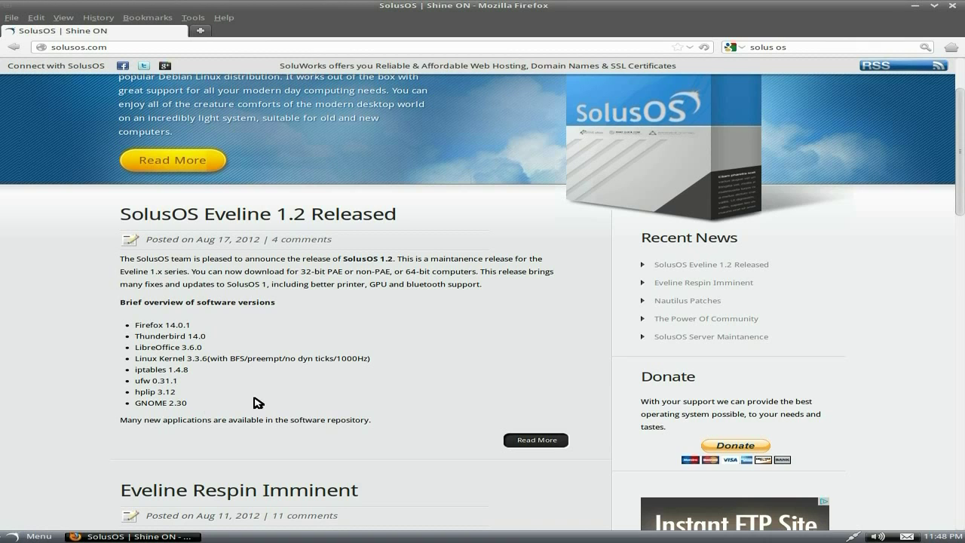
scroll(302, 387, "up", 3)
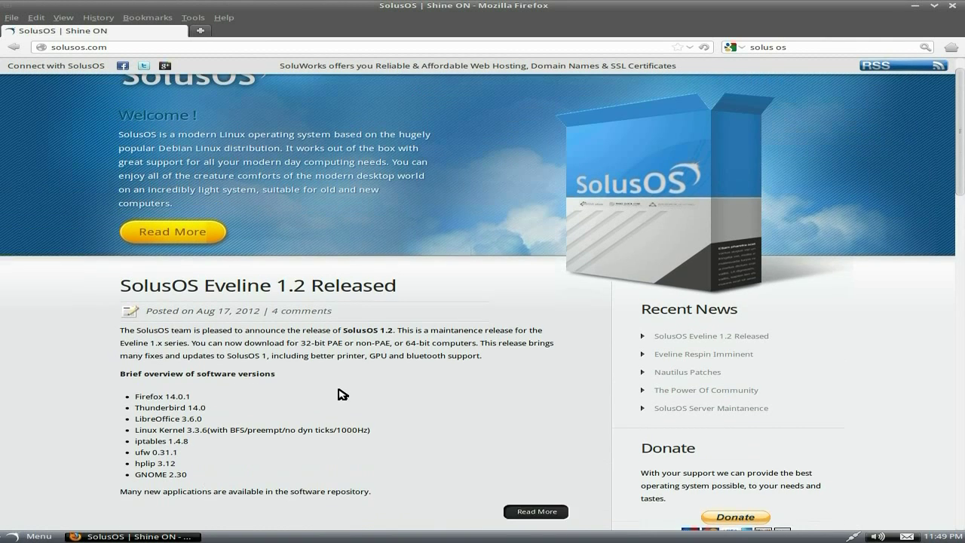
- Read the About SolusOS page from the About menu, then go to Testimonials
mouse_move(432, 96)
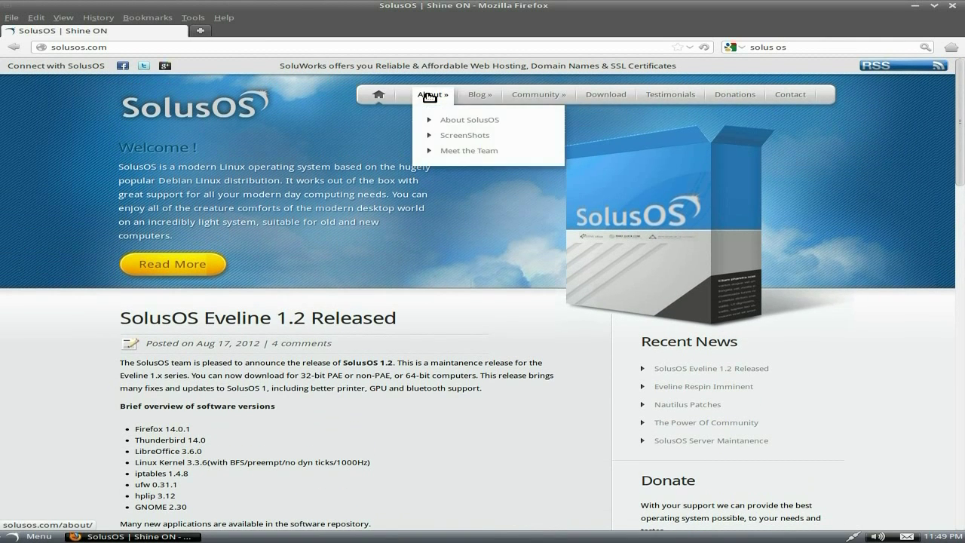
left_click(450, 121)
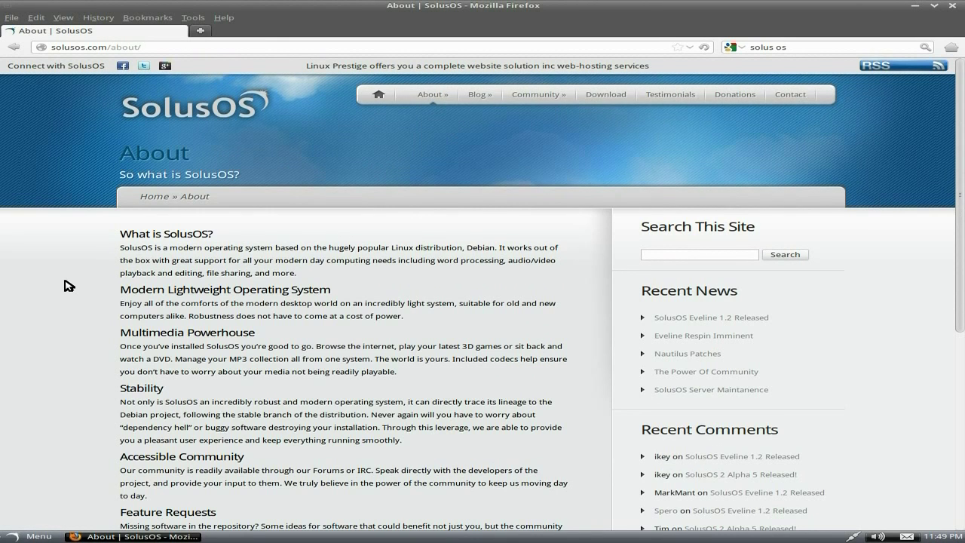
scroll(68, 285, "down", 3)
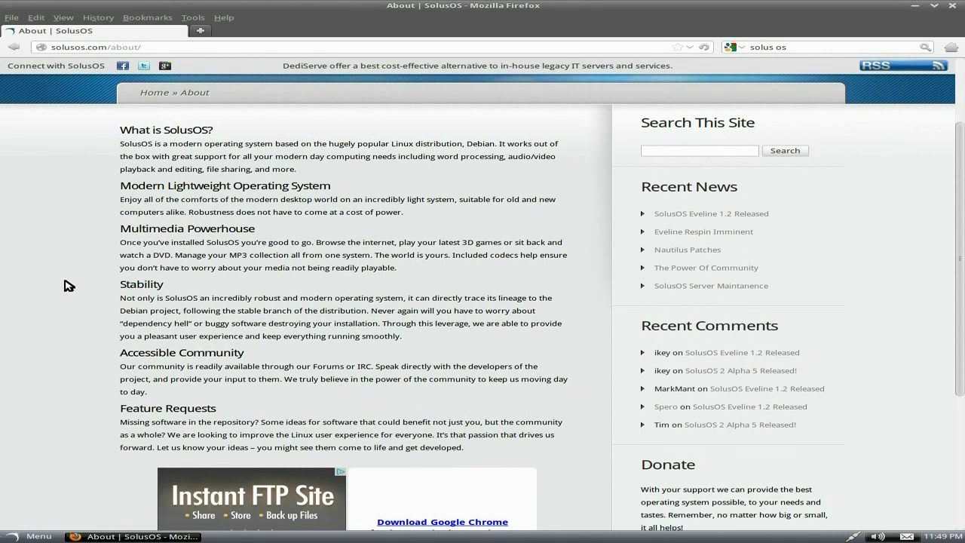
scroll(68, 285, "up", 3)
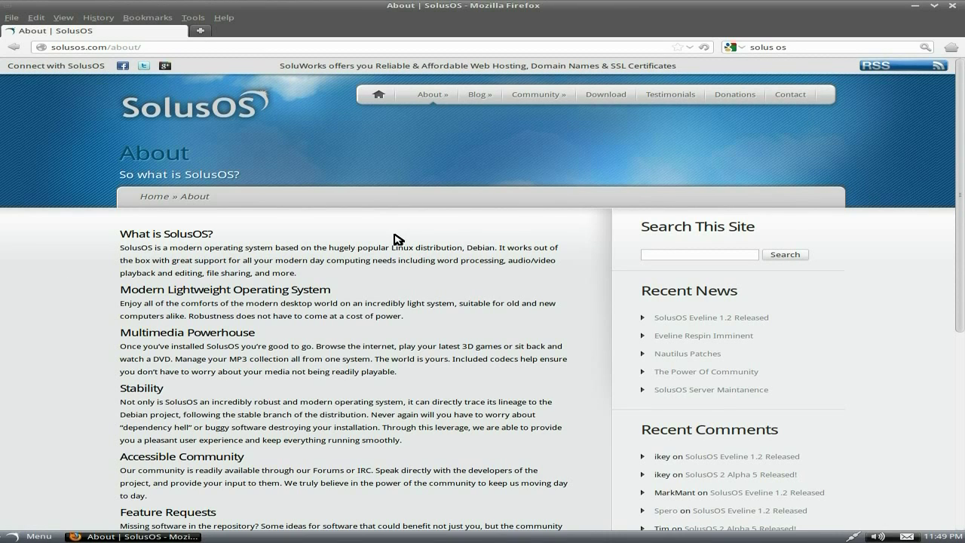
left_click(676, 97)
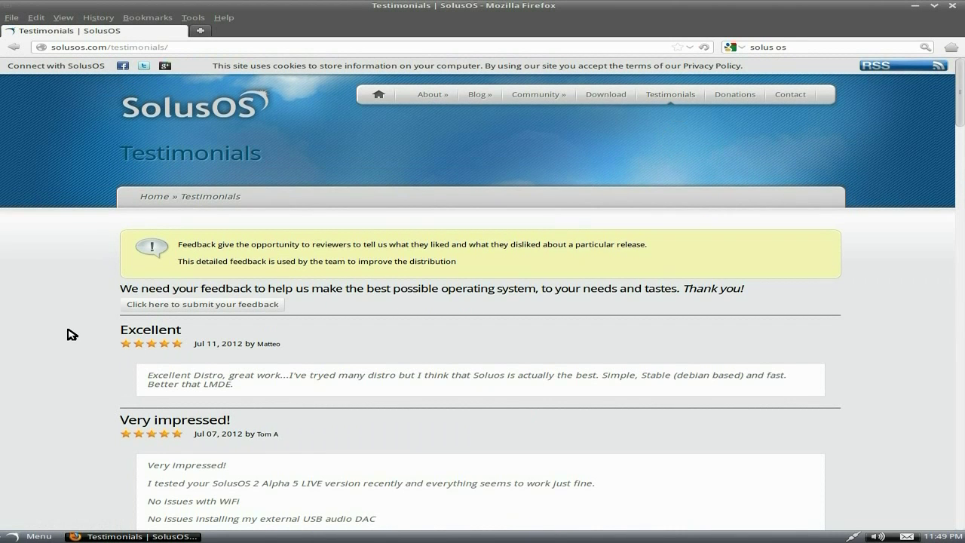
- Scroll the Testimonials reviews, including 'Very impressed!', 'Elegante' and 'gracias'
scroll(86, 340, "down", 2)
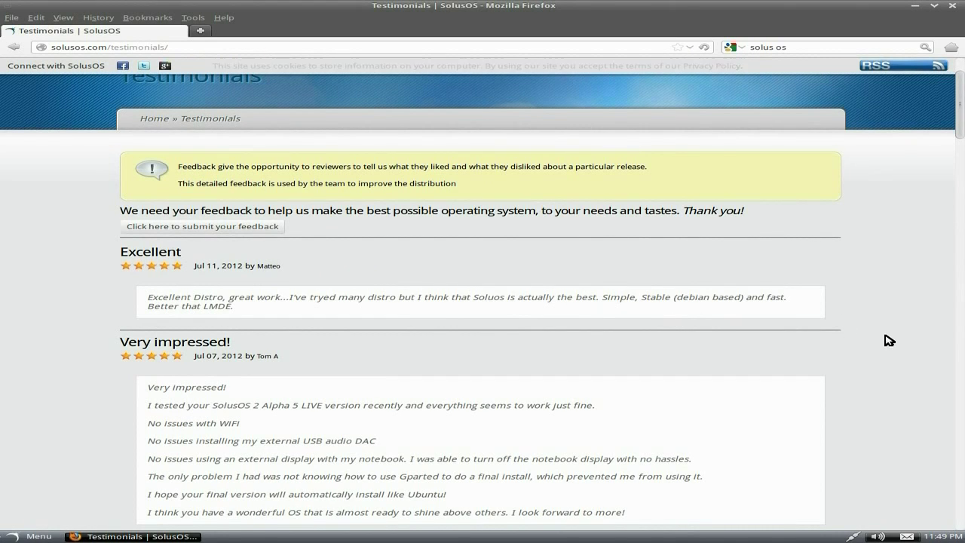
scroll(882, 340, "up", 2)
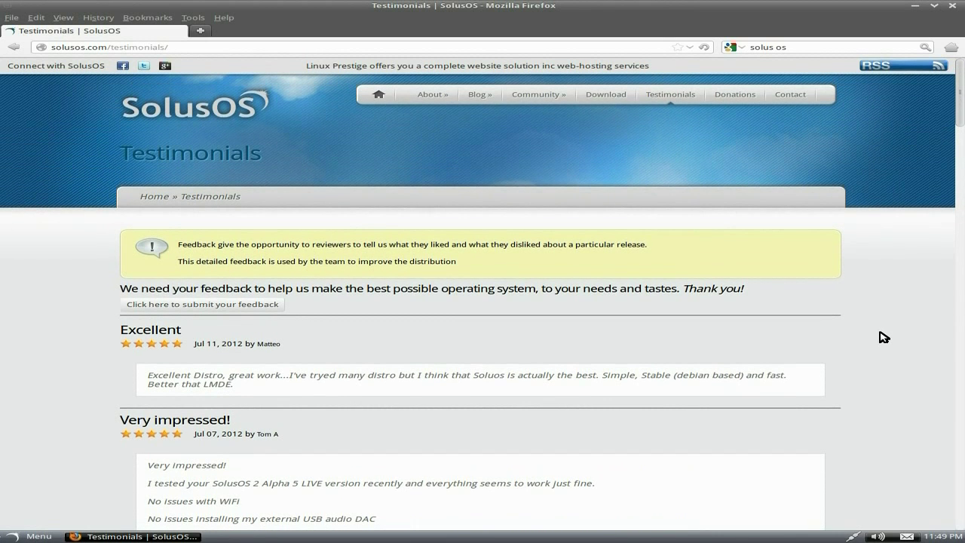
scroll(884, 337, "down", 8)
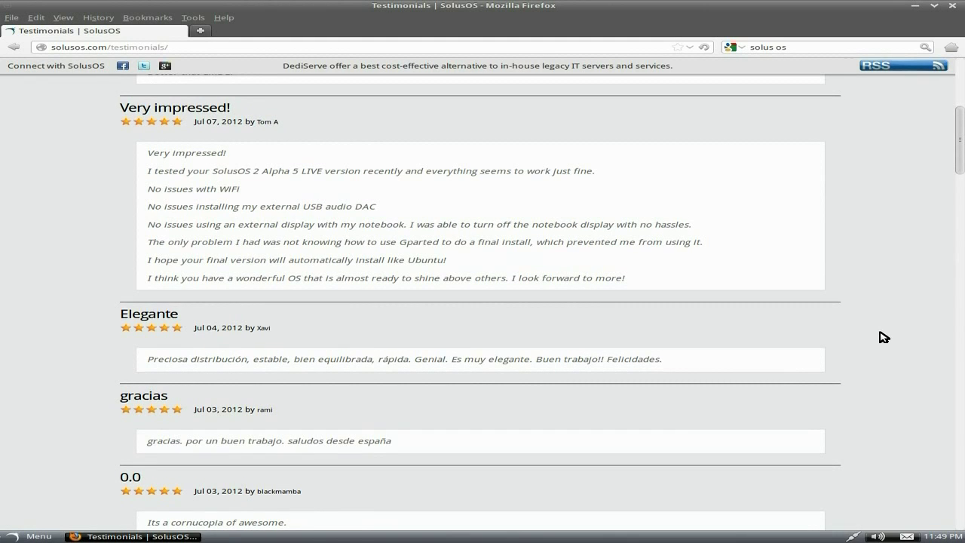
- Replace the search query with 'bbc' and run the Google search
left_click(806, 48)
key("BackSpace")
key("BackSpace")
key("BackSpace")
key("BackSpace")
key("BackSpace")
key("BackSpace")
key("BackSpace")
key("BackSpace")
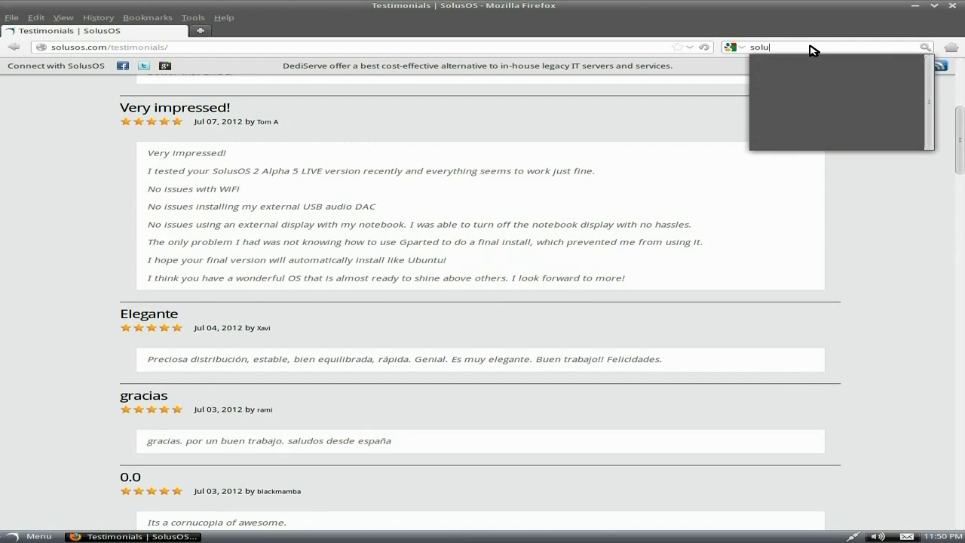
type("bb")
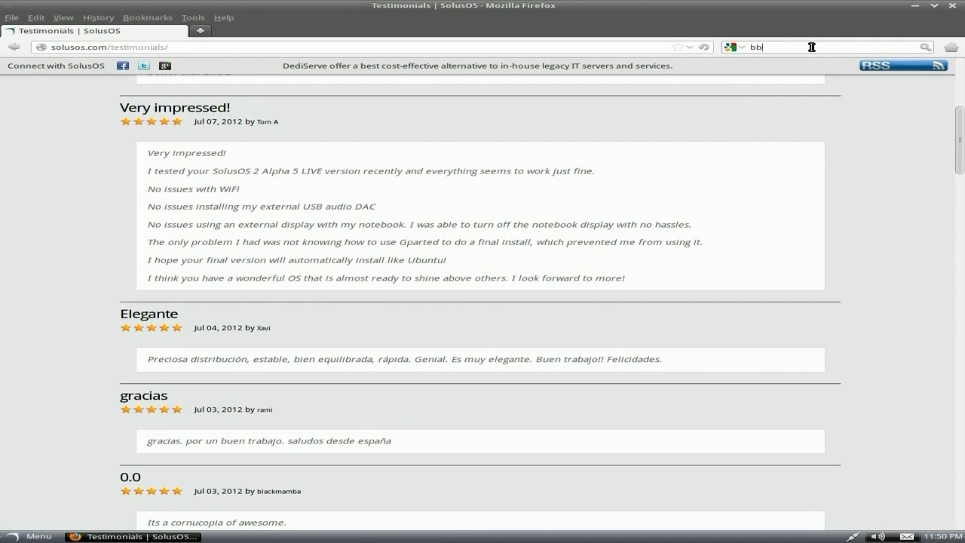
type("c")
key("Return")
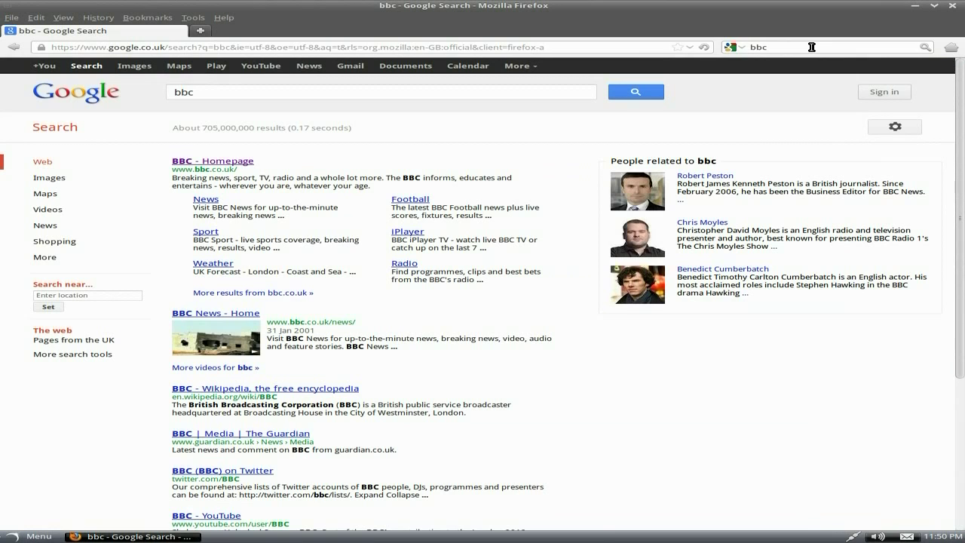
- Visit the BBC homepage and iPlayer, then go back to the bbc results
left_click(230, 162)
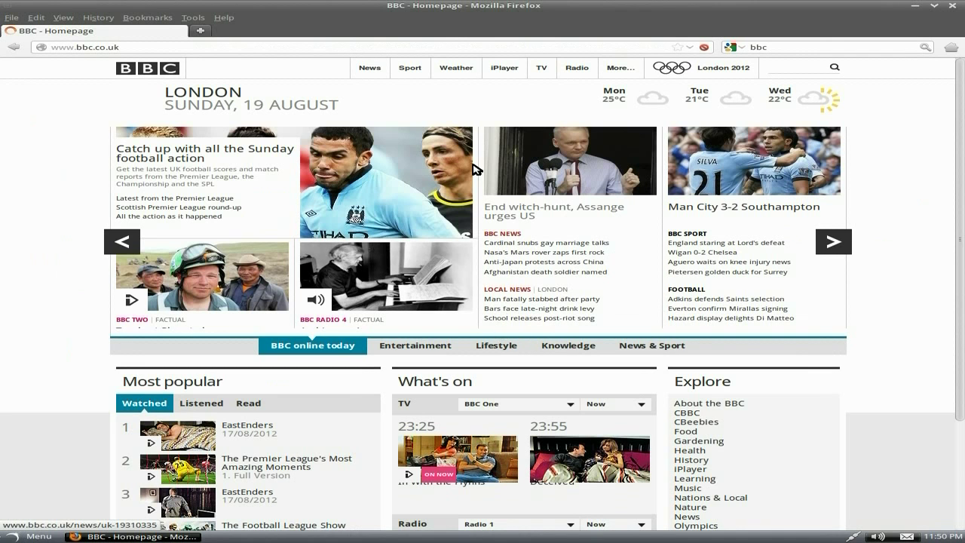
left_click(503, 69)
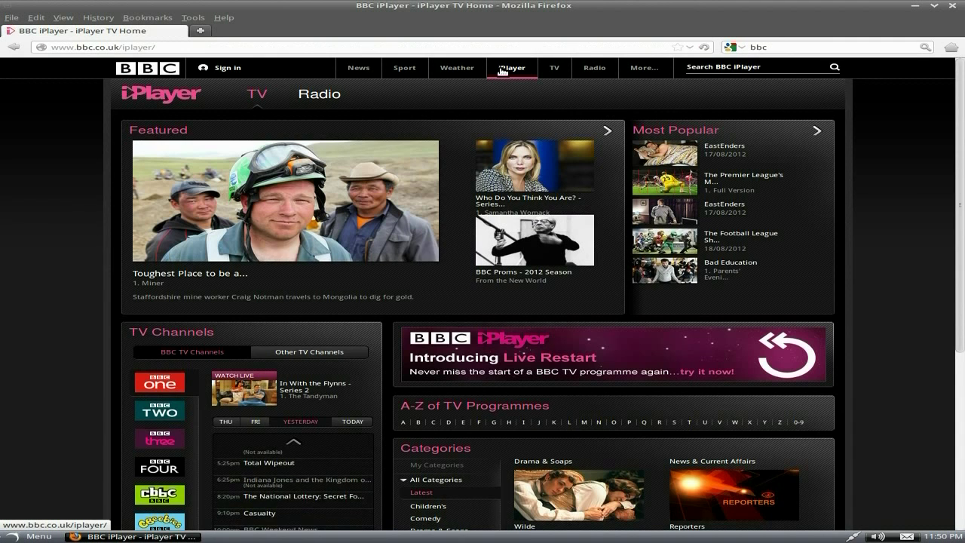
mouse_move(306, 195)
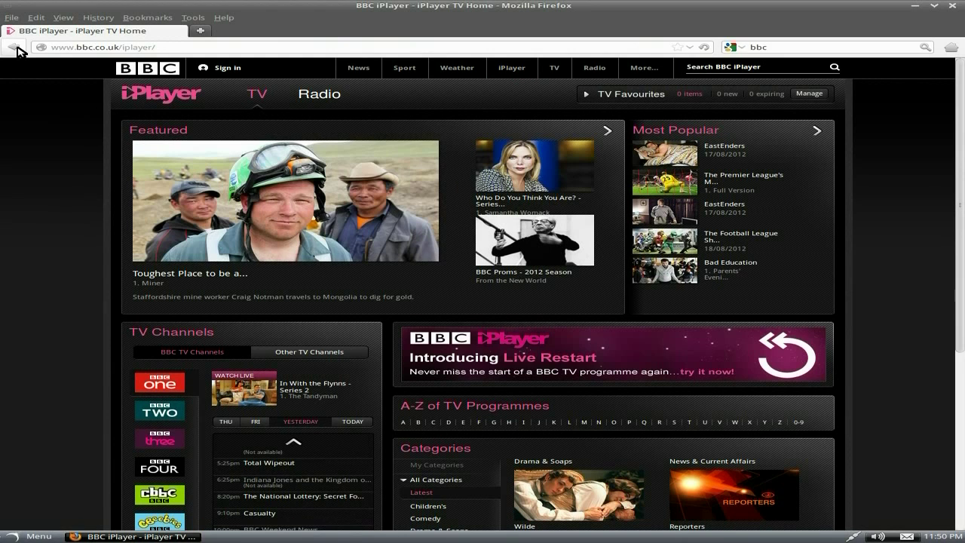
left_click(13, 47)
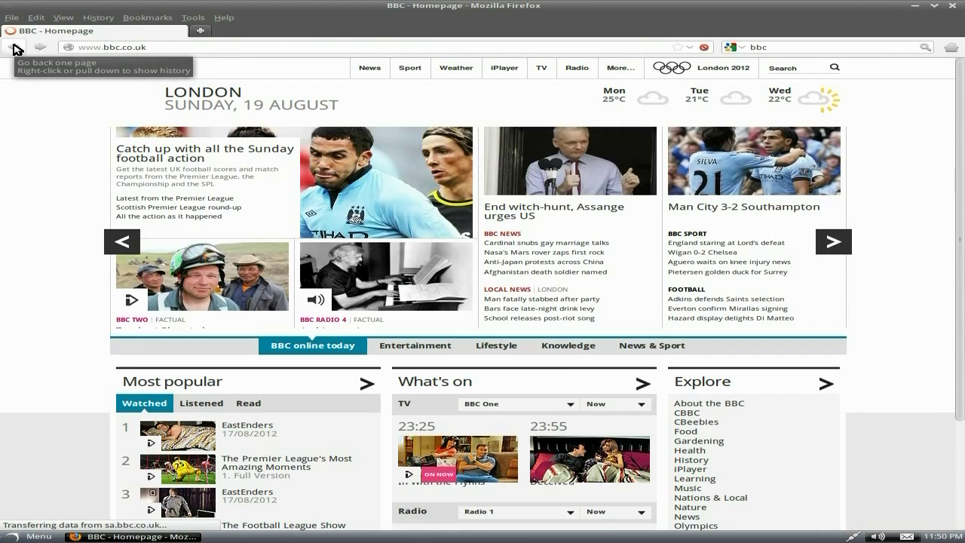
left_click(14, 46)
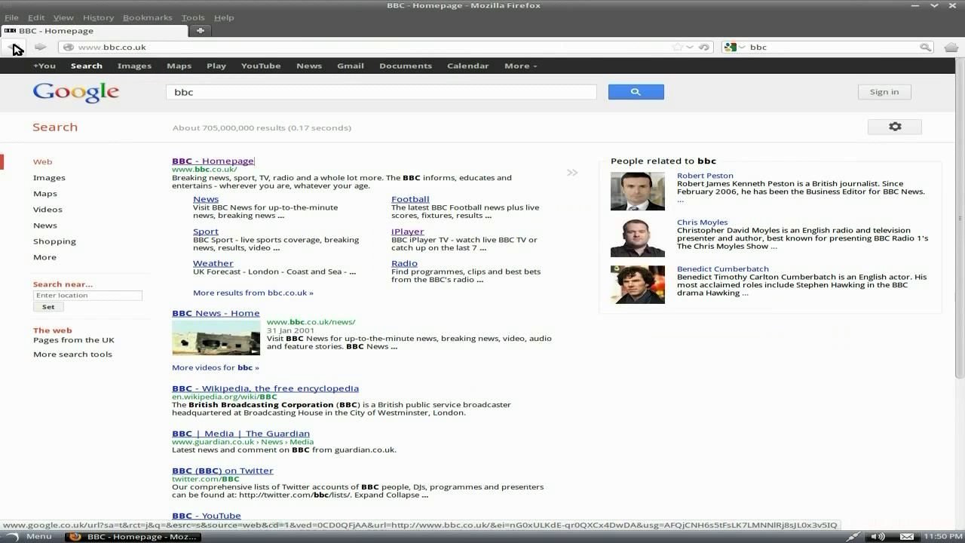
- On YouTube, search 'sneekylinux' and play the 'Puppy Precise 5.2.60' video
left_click(266, 67)
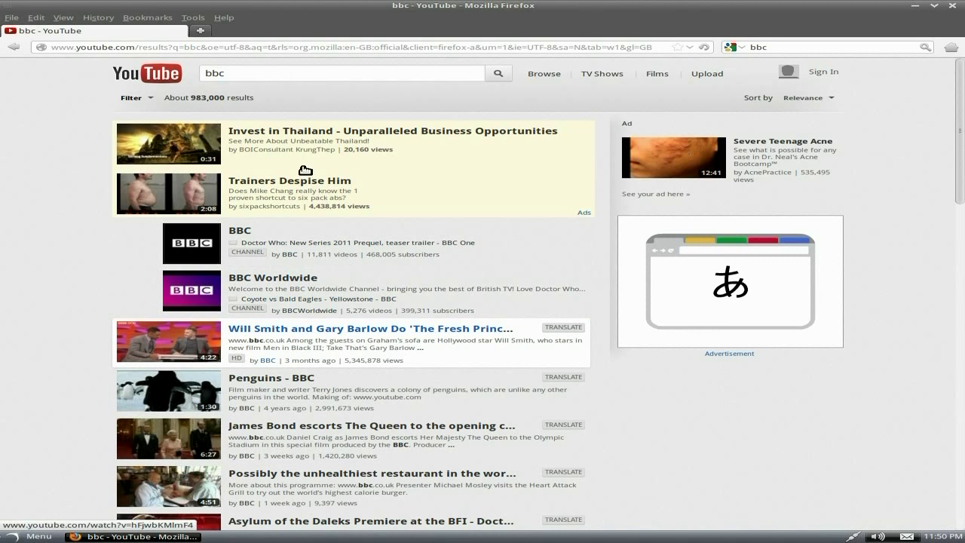
left_click(255, 74)
key("ctrl+a")
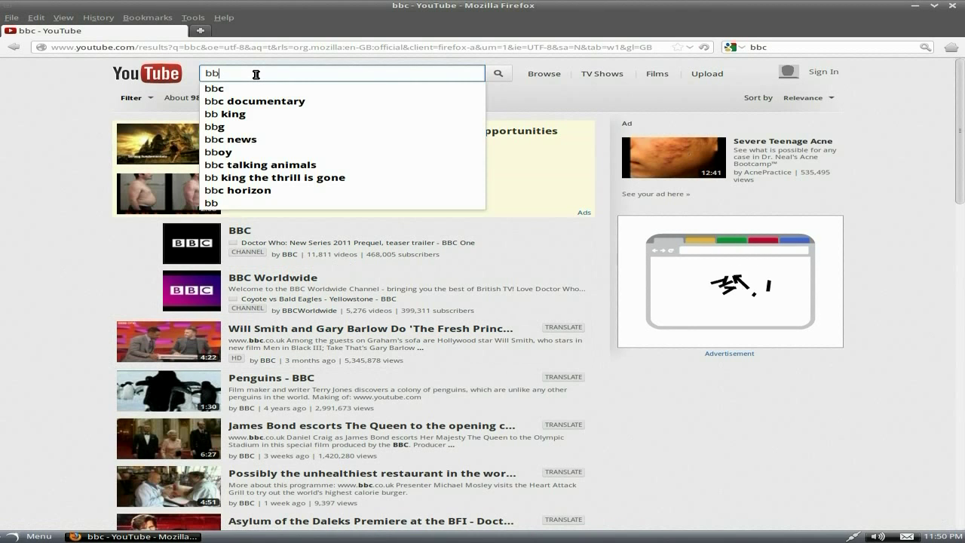
key("BackSpace")
type("sneeky")
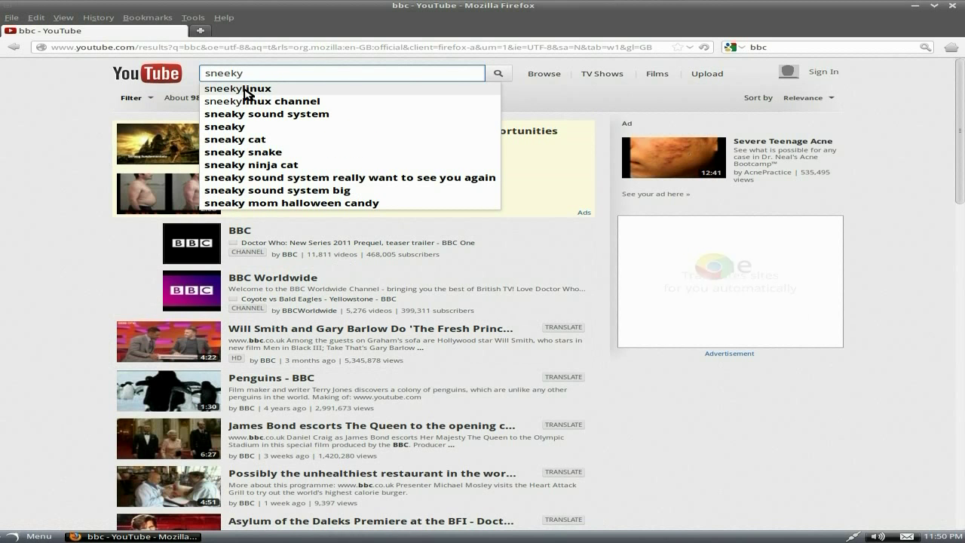
left_click(249, 89)
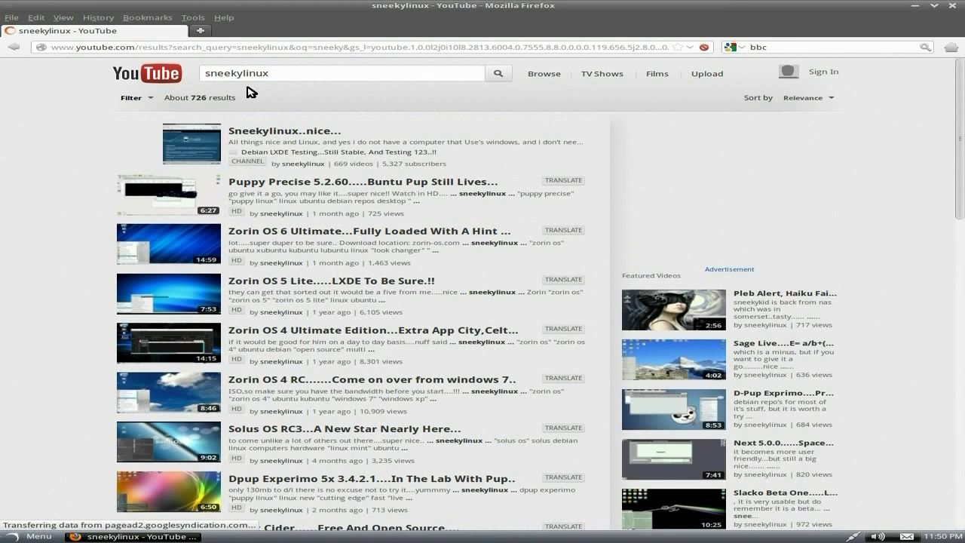
left_click(168, 196)
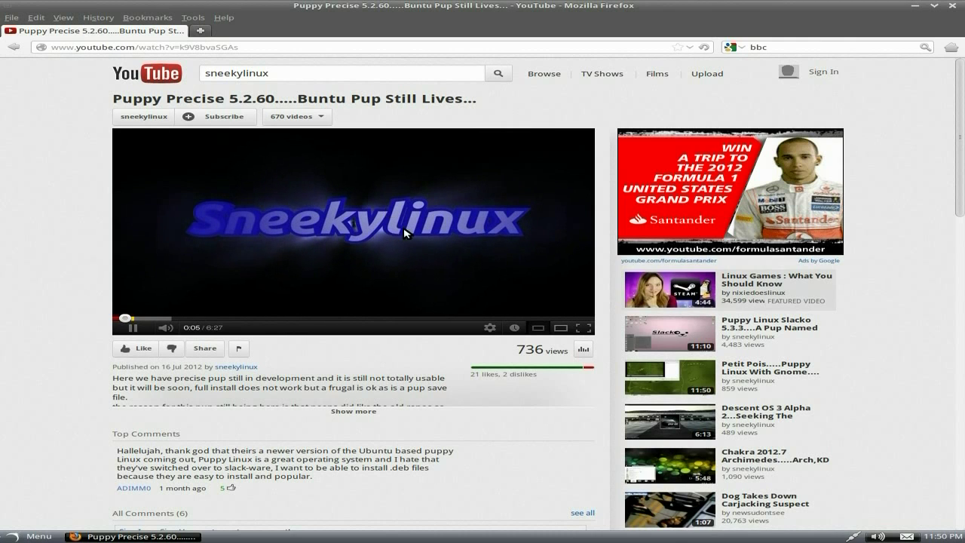
- Set the YouTube video to 480p, dismiss its ad banner, then close Firefox
left_click(491, 328)
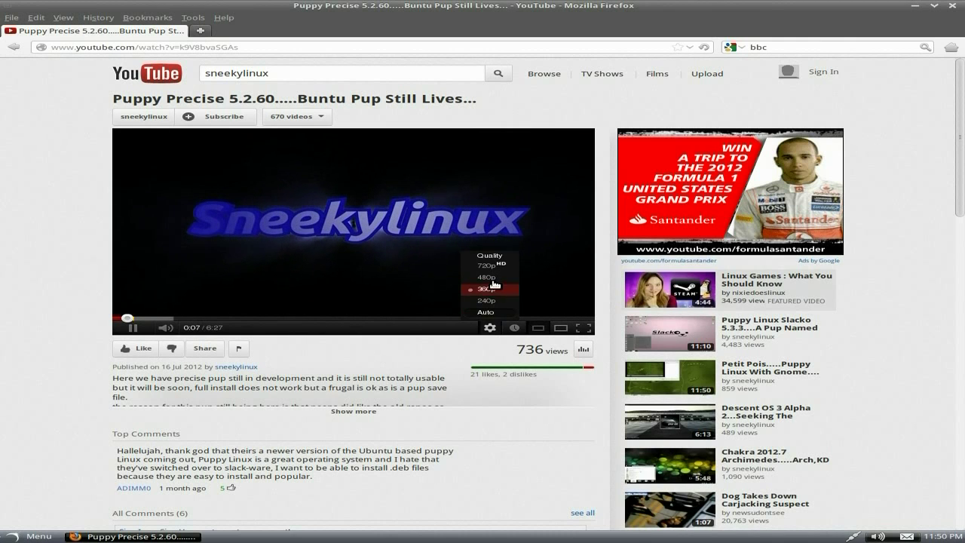
left_click(487, 301)
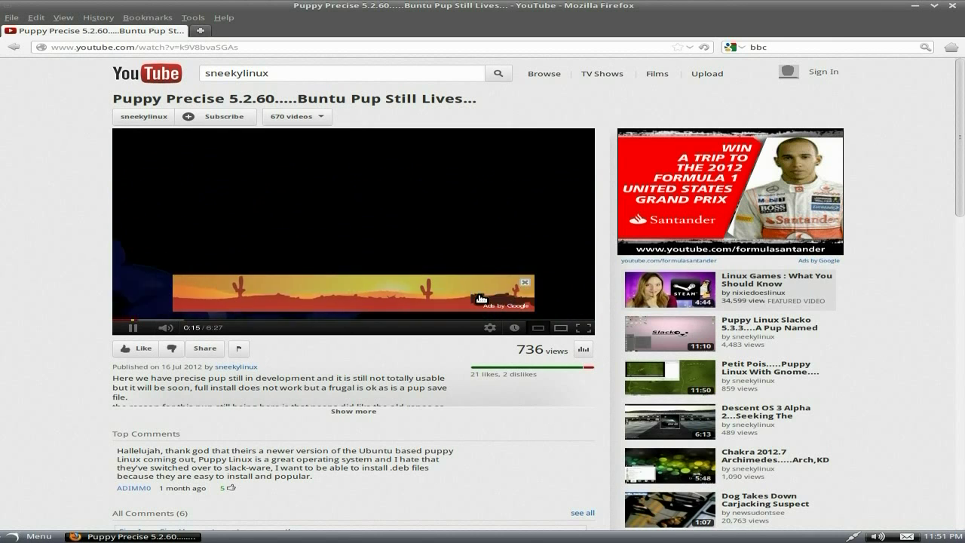
left_click(525, 285)
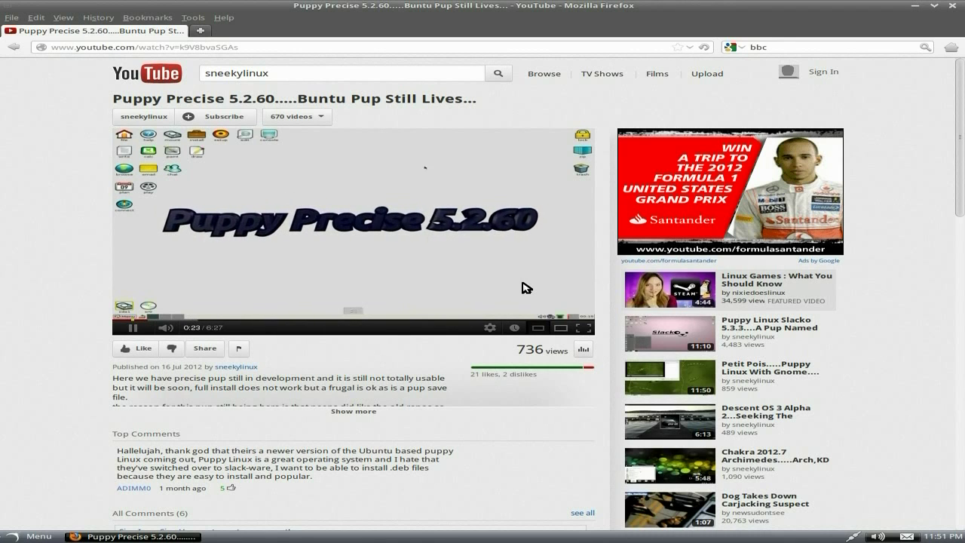
left_click(958, 9)
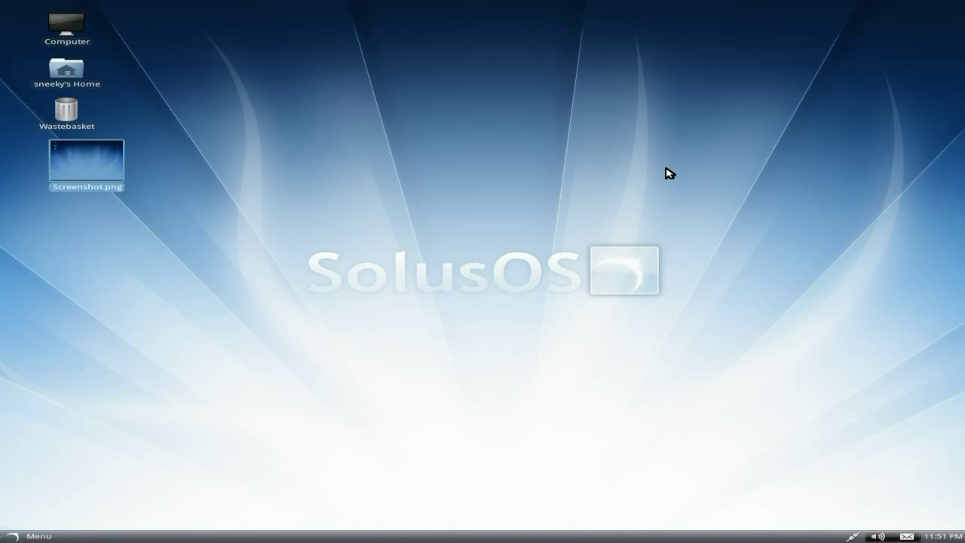
left_click(30, 538)
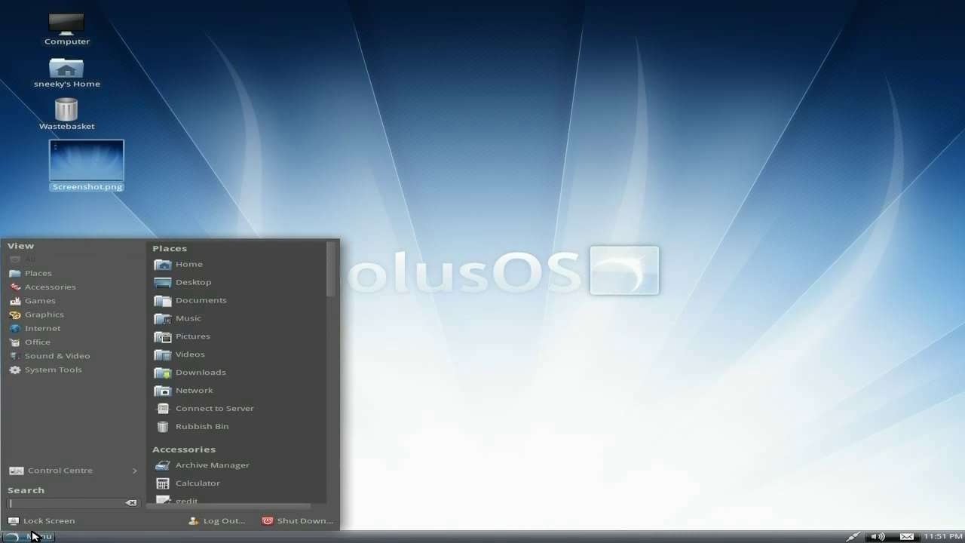
mouse_move(60, 332)
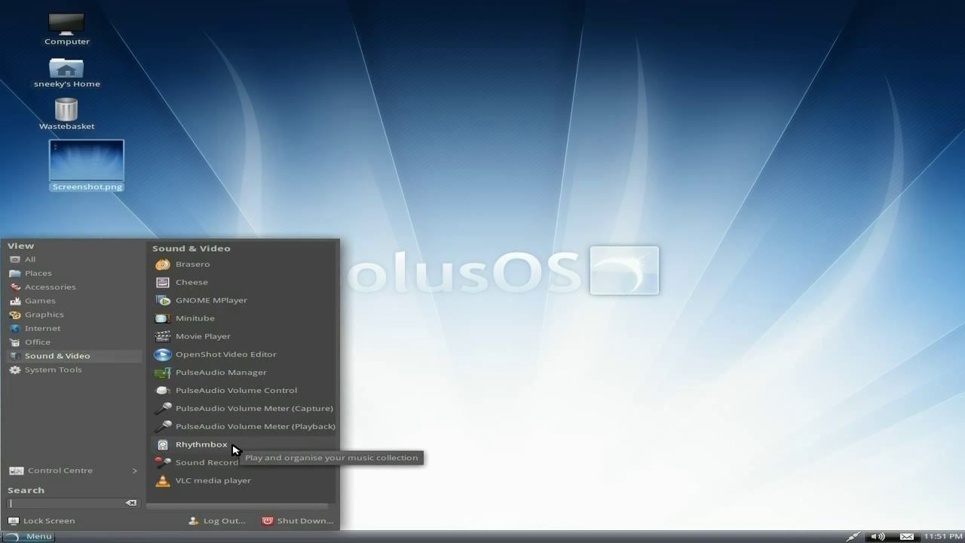
mouse_move(134, 373)
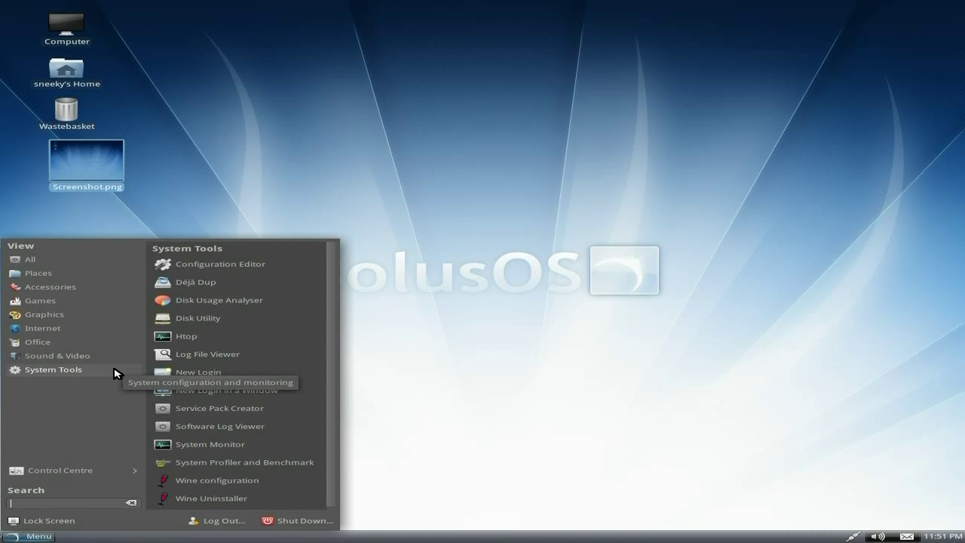
left_click(251, 336)
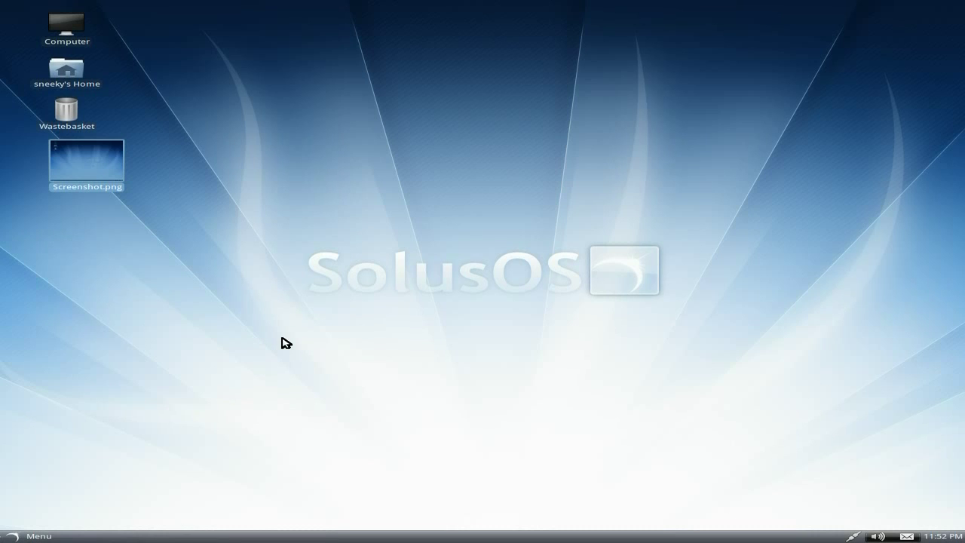
left_click(34, 537)
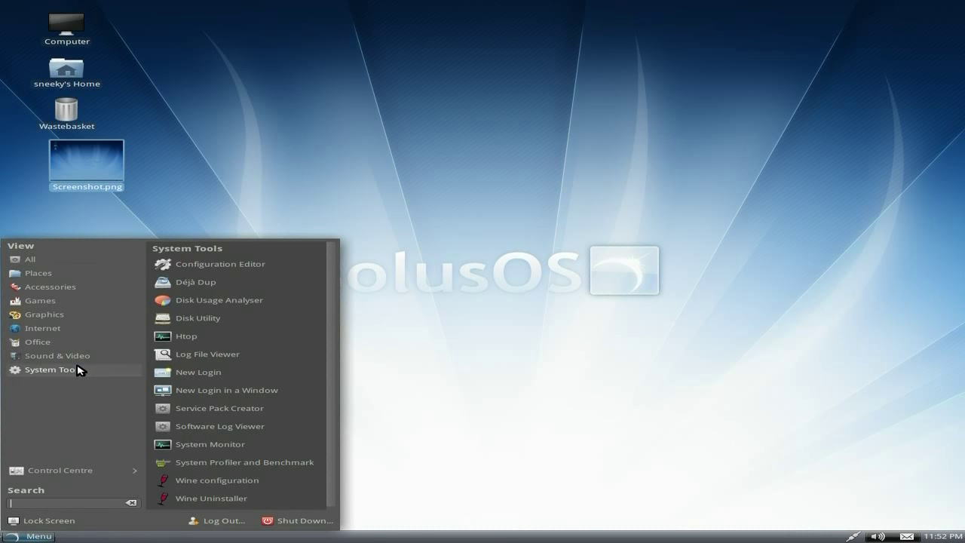
left_click(237, 444)
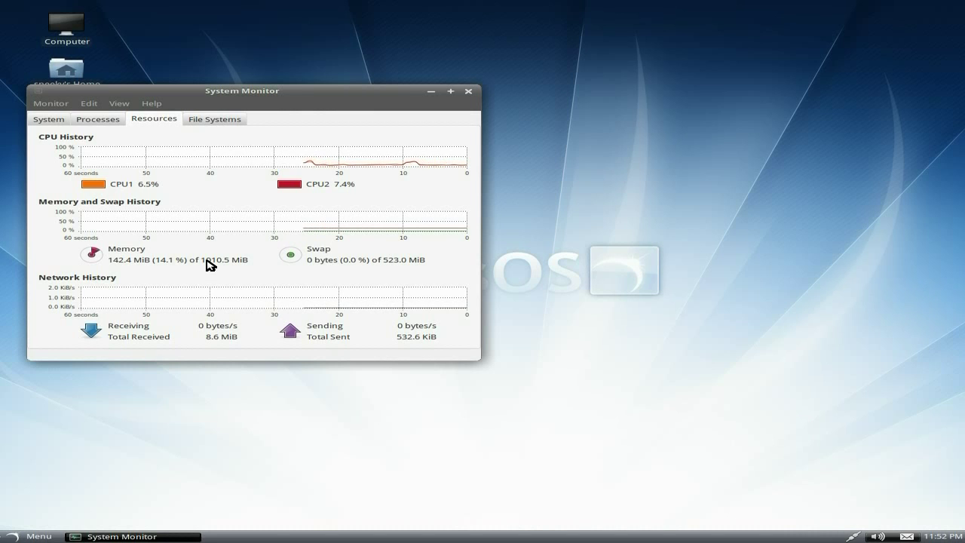
left_click(468, 92)
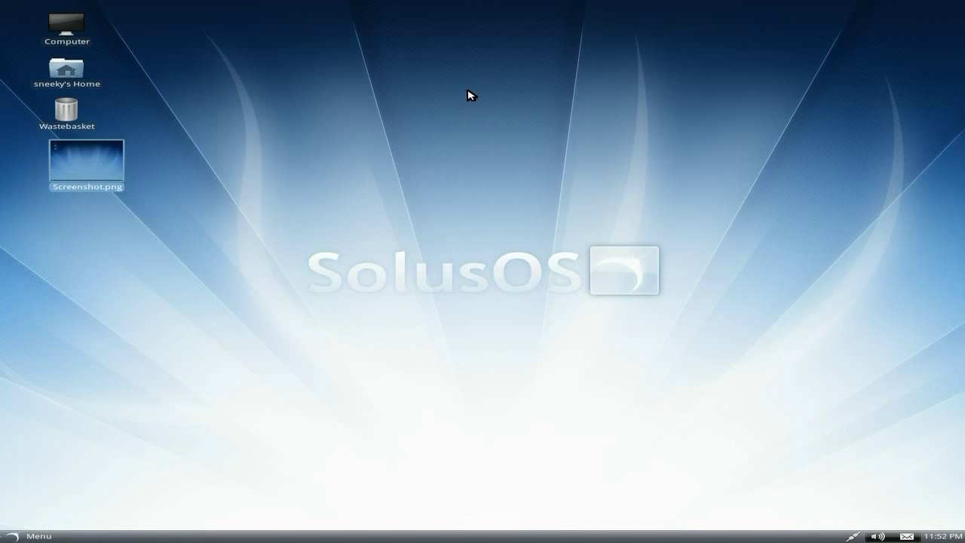
- Show the Control Centre in the Menu and scroll to the Look and Feel tools
left_click(39, 536)
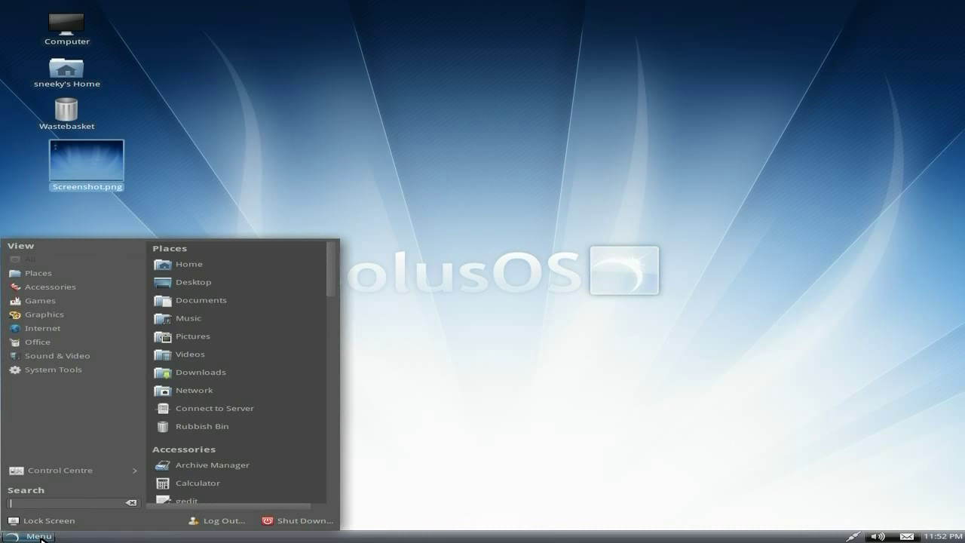
left_click(67, 474)
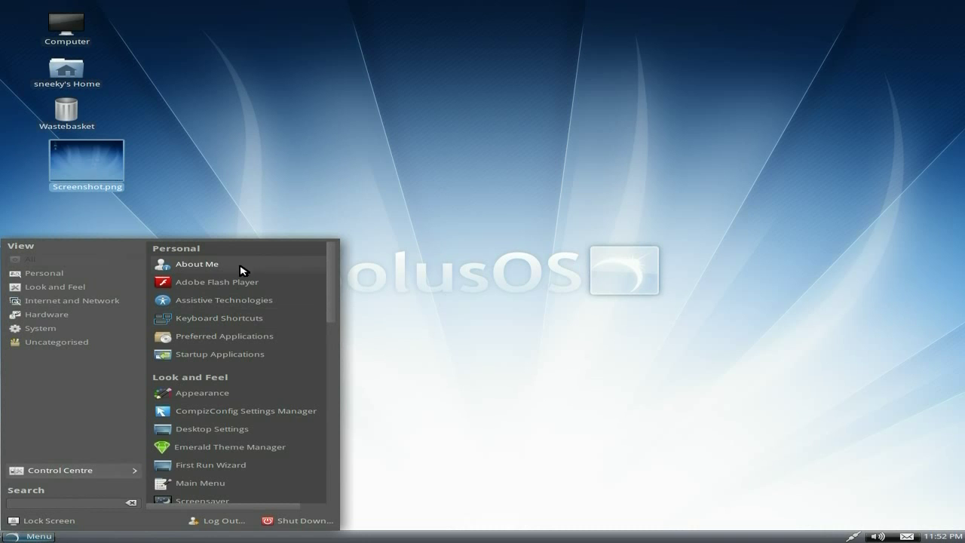
scroll(308, 360, "down", 3)
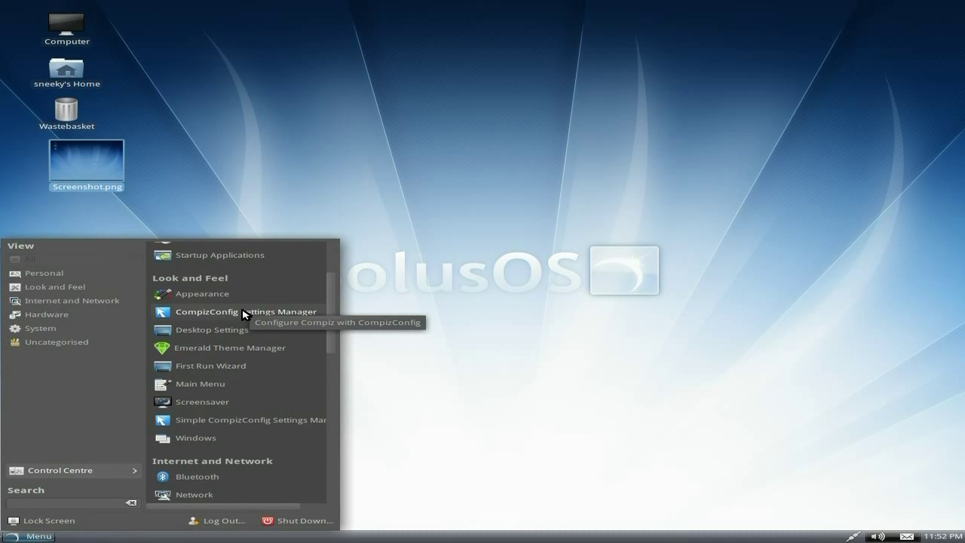
- Launch the First Run Wizard from the Control Centre, then quit it at the Welcome step
left_click(223, 367)
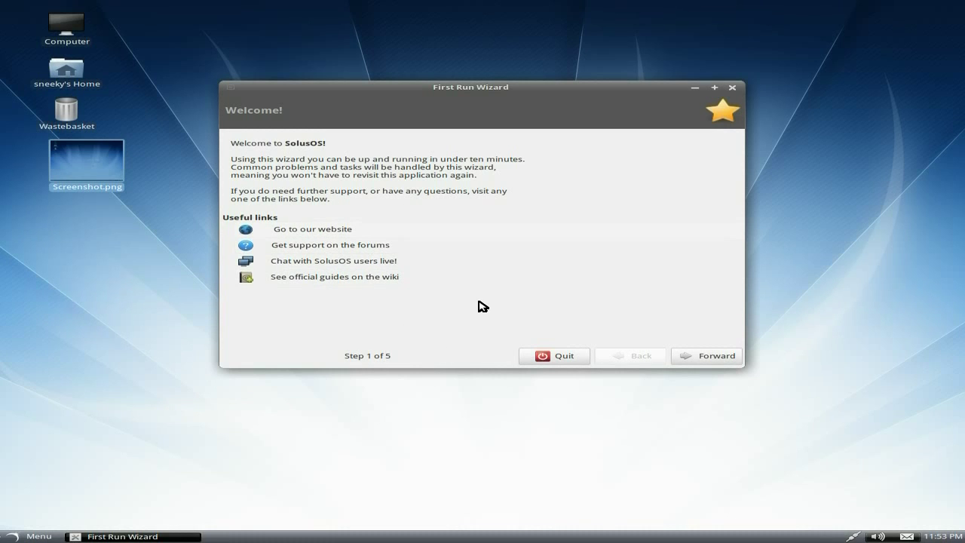
left_click(547, 359)
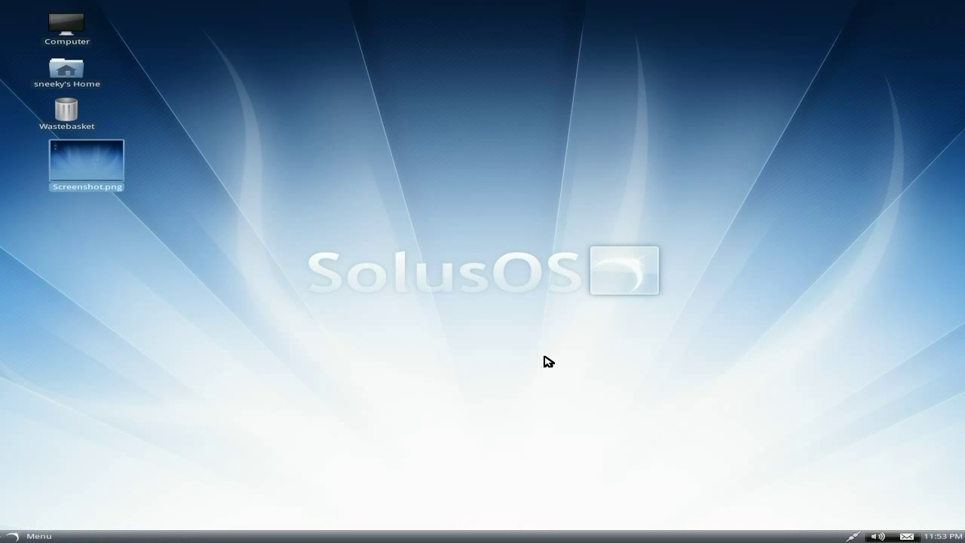
- Show the Control Centre in the Menu and scroll down to System tools like Add/Remove Software
left_click(35, 537)
left_click(66, 470)
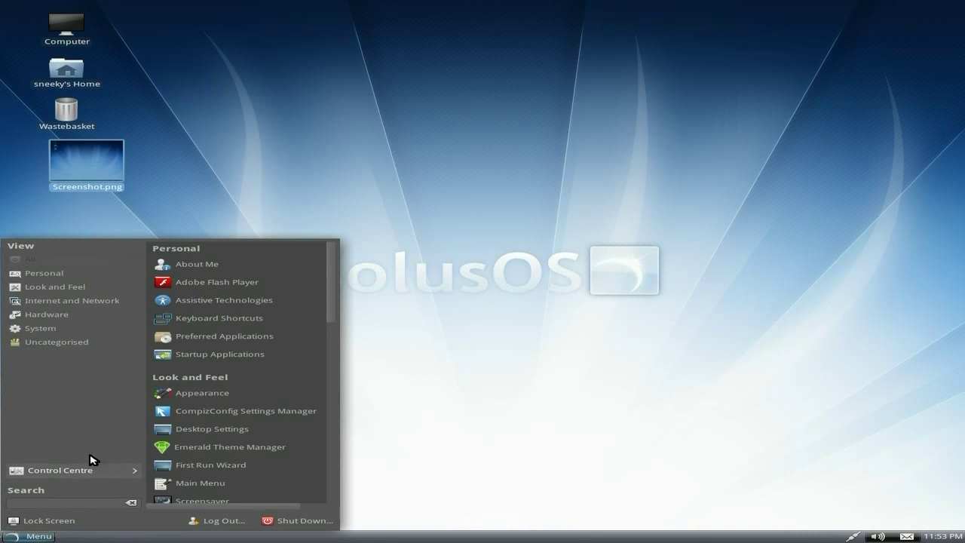
scroll(285, 393, "down", 3)
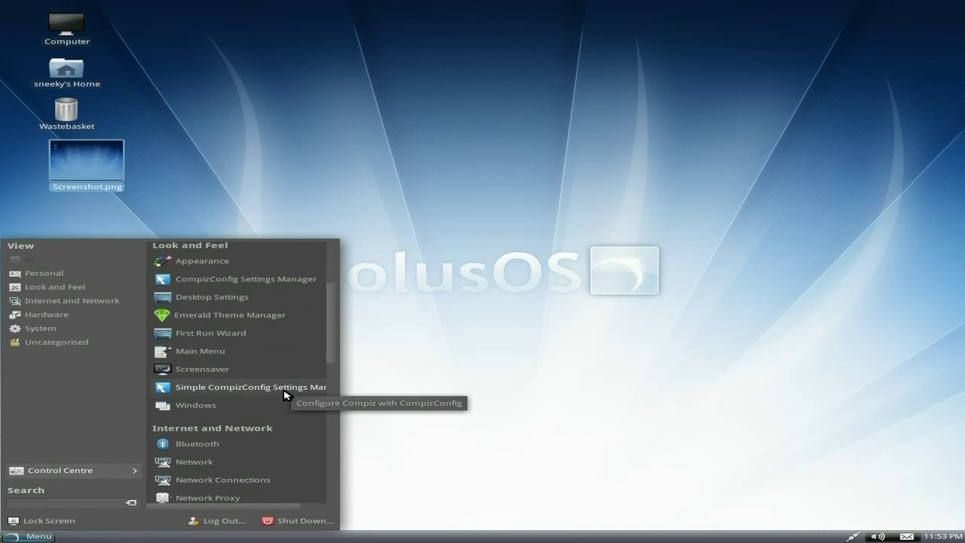
scroll(286, 395, "down", 1)
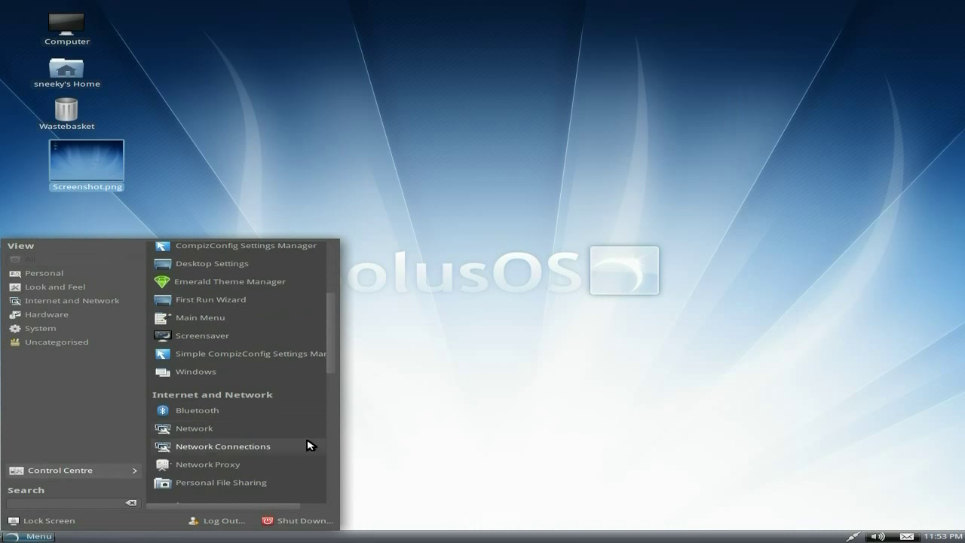
scroll(288, 449, "down", 3)
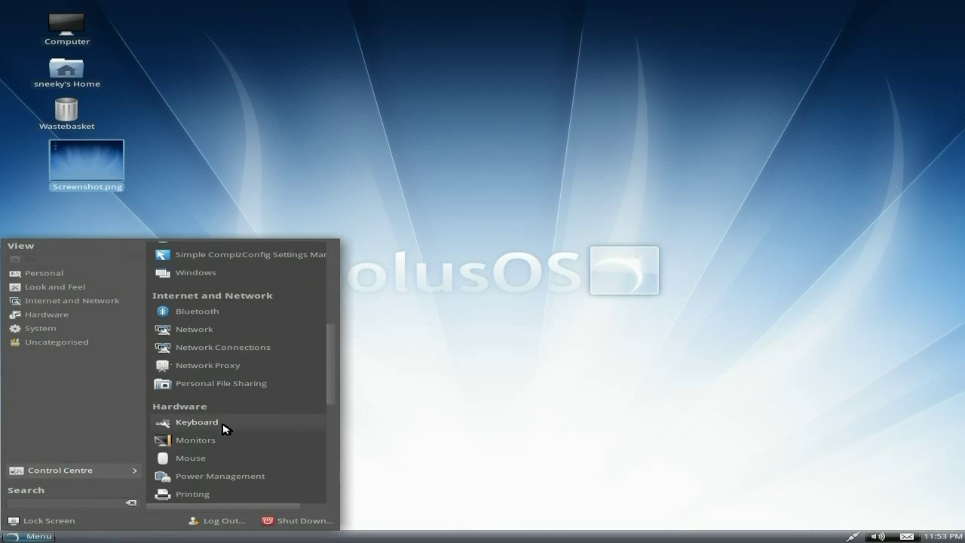
scroll(285, 431, "down", 3)
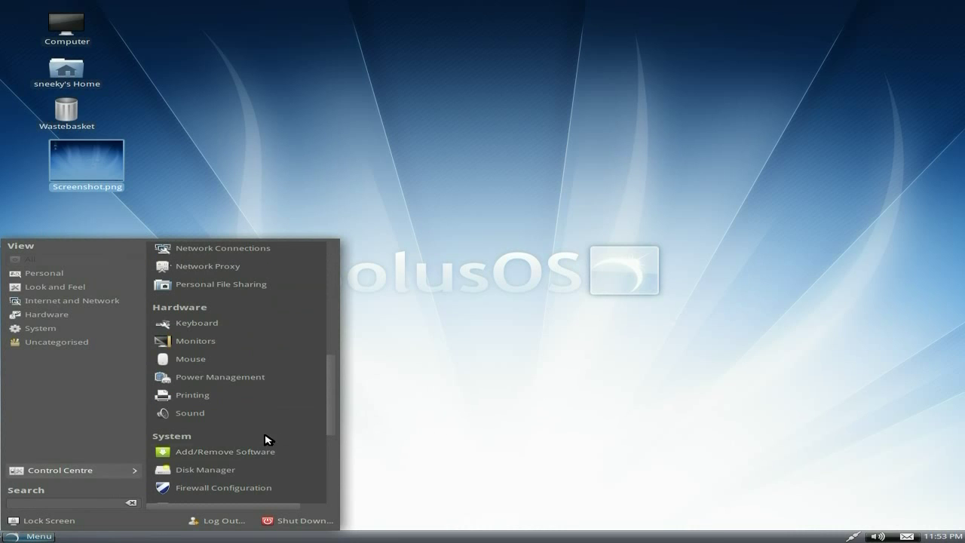
scroll(271, 438, "down", 2)
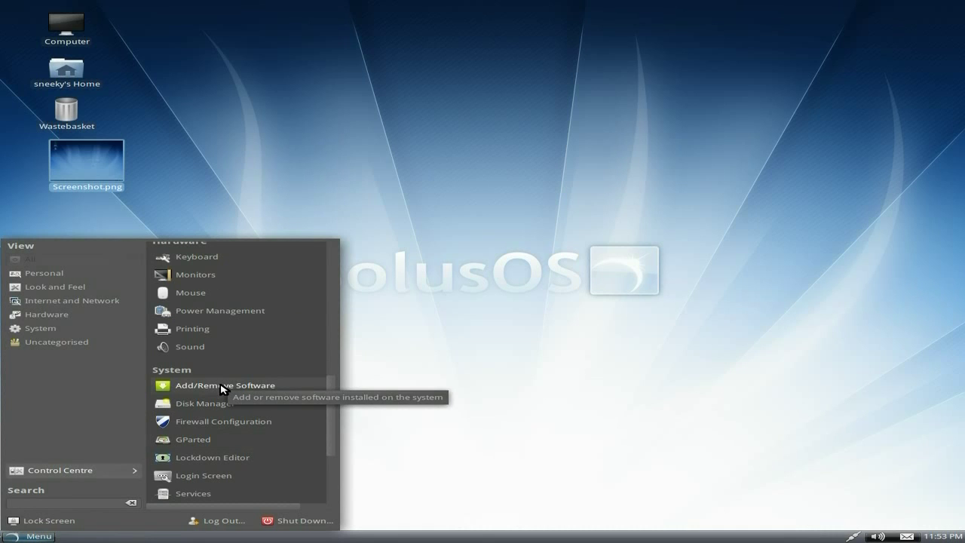
- Launch Add/Remove Software and search the packages for 'abiword'
left_click(223, 386)
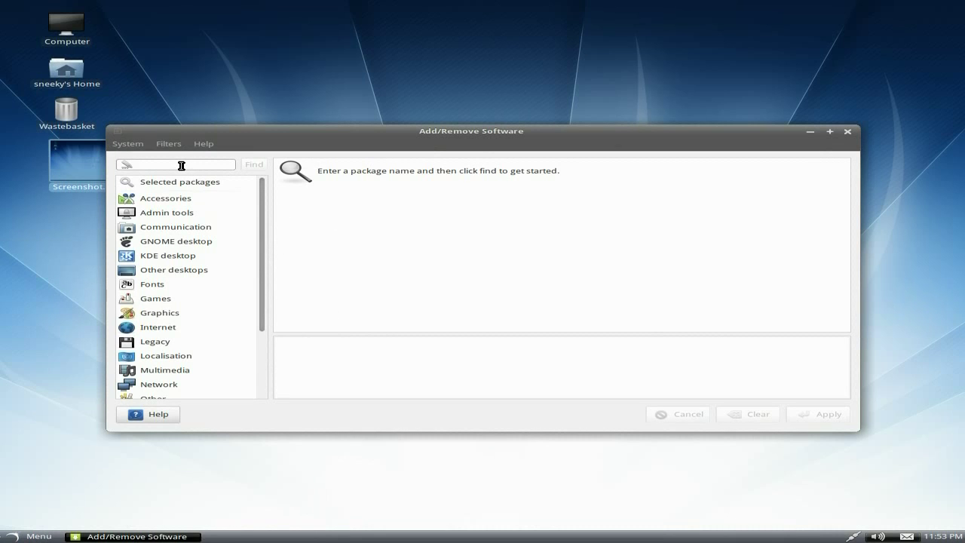
type("abiword")
key("Return")
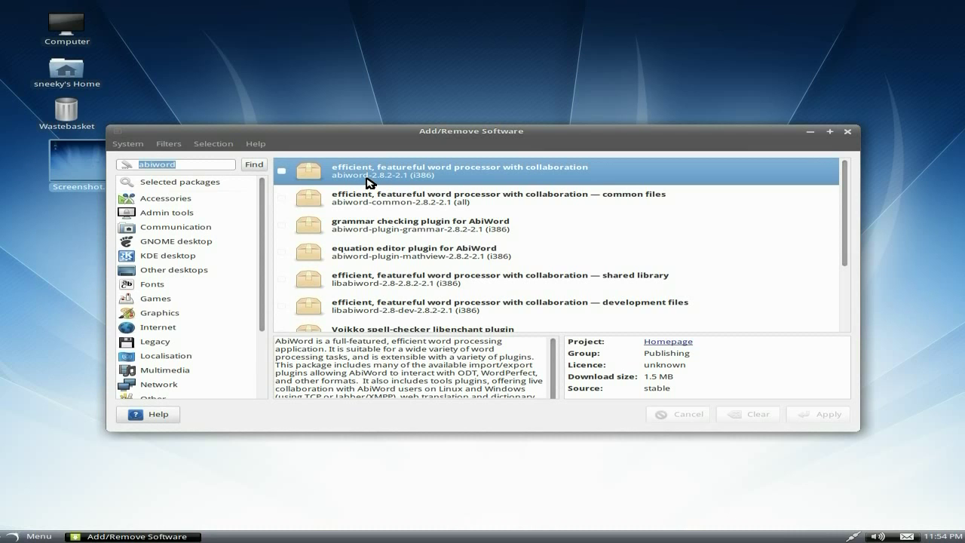
- Mark abiword, accept the extra required packages, and authenticate to install AbiWord 2.8.2-2.1
left_click(282, 172)
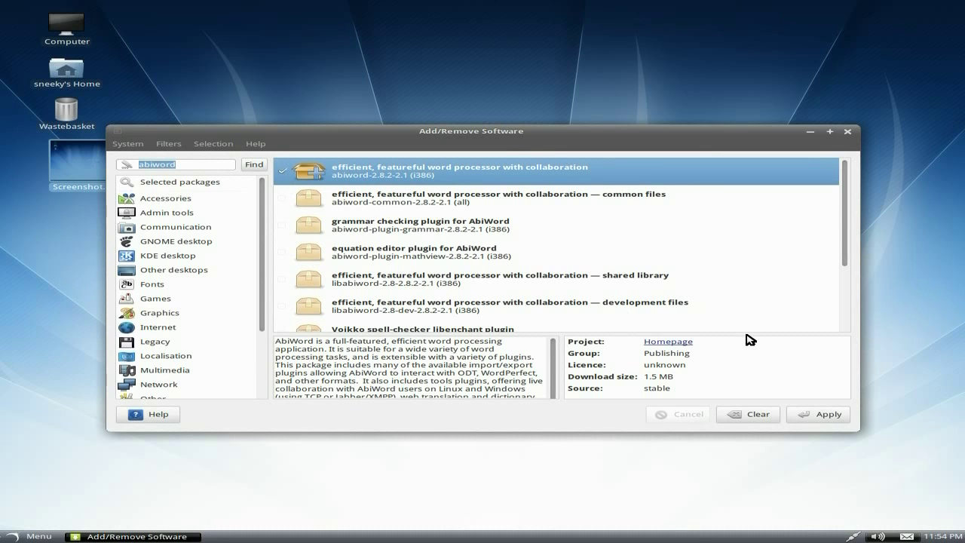
left_click(809, 417)
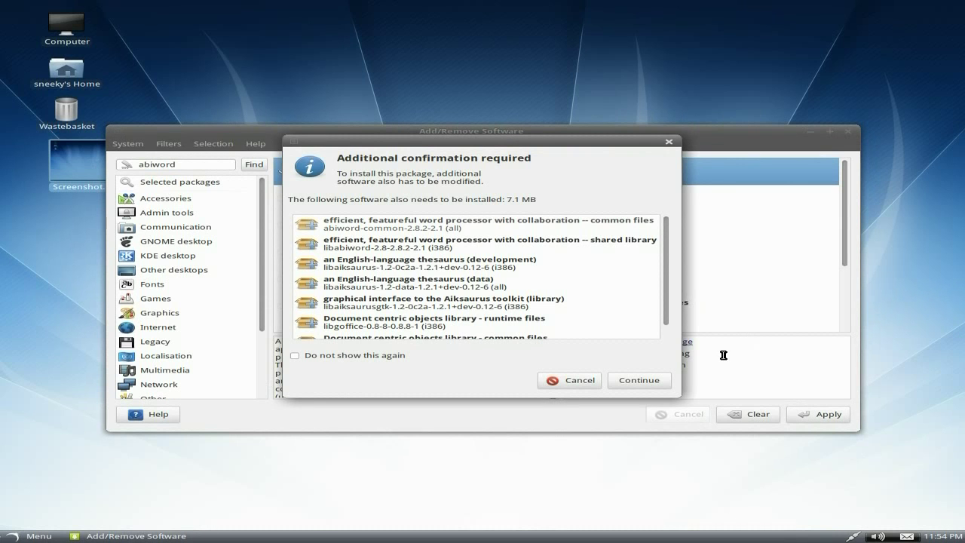
left_click(637, 384)
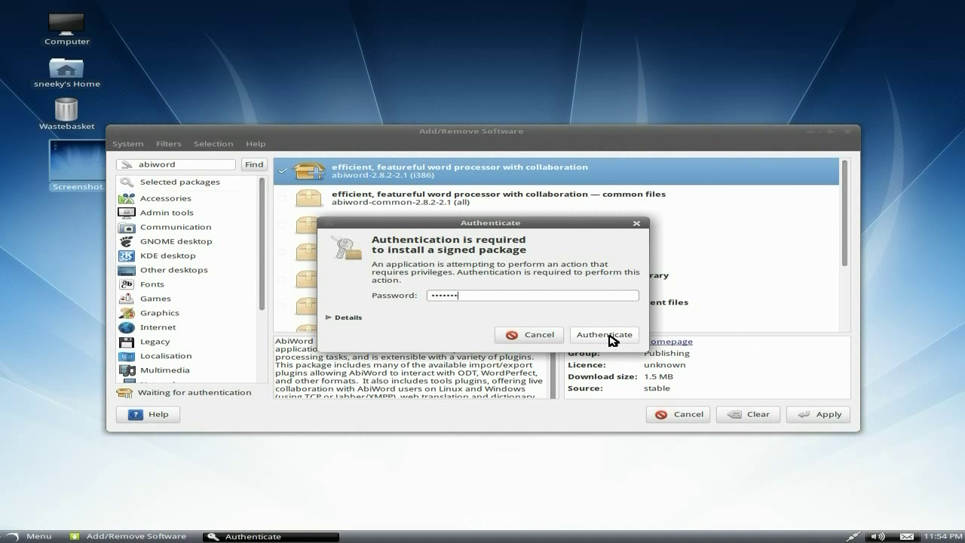
left_click(611, 335)
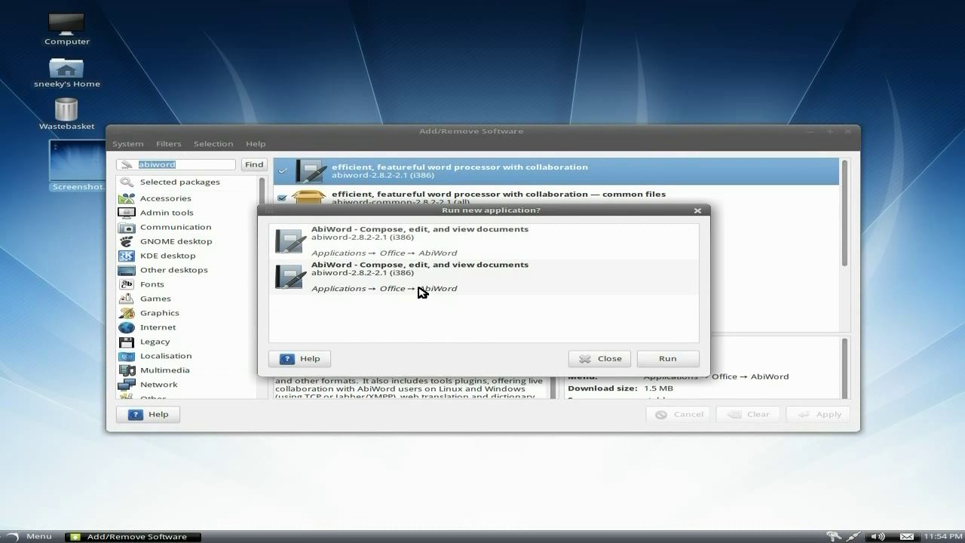
- Decline running AbiWord now, close Add/Remove Software, and launch AbiWord from Menu > Office
left_click(604, 365)
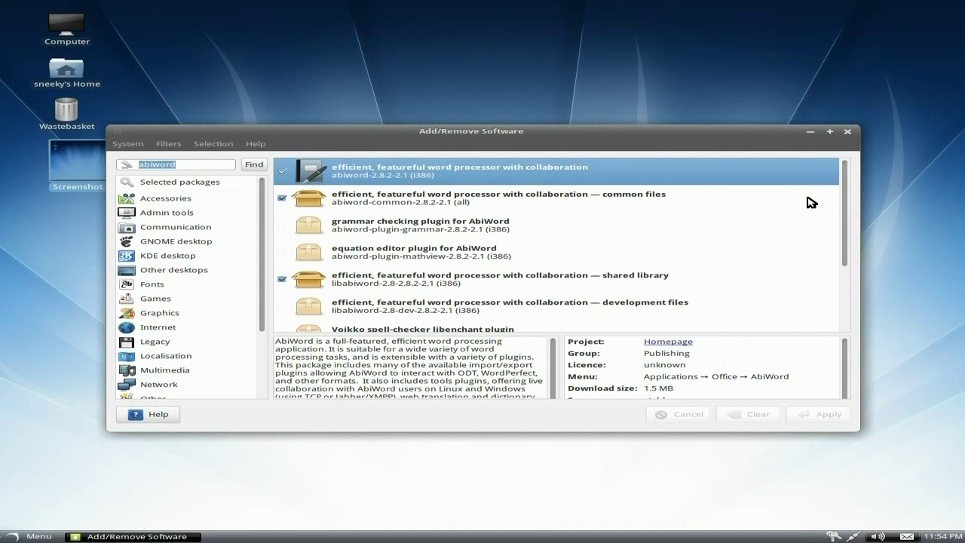
left_click(848, 132)
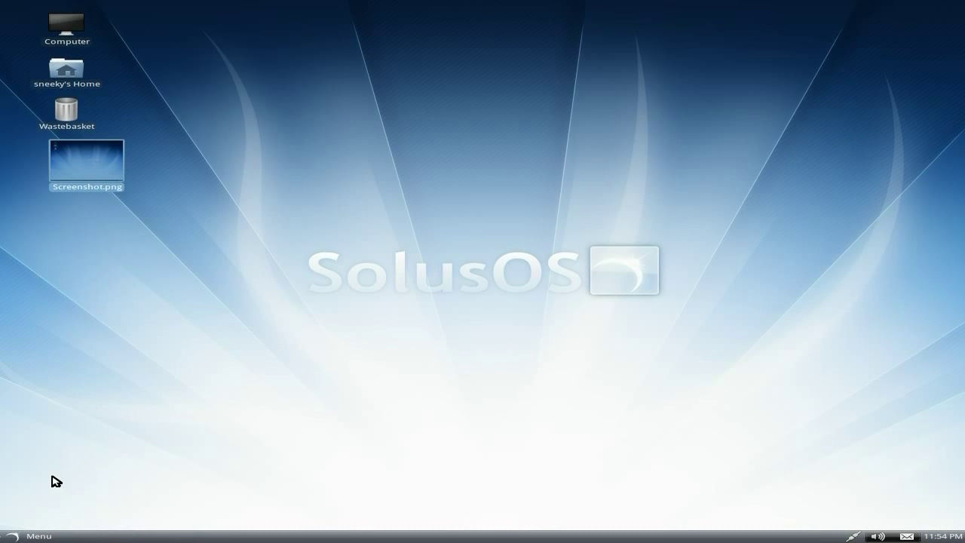
left_click(29, 539)
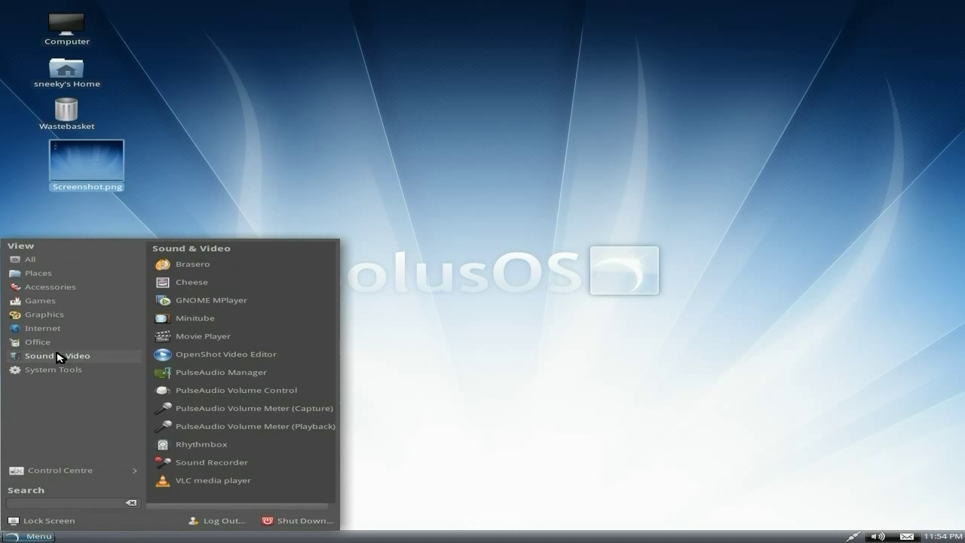
mouse_move(59, 350)
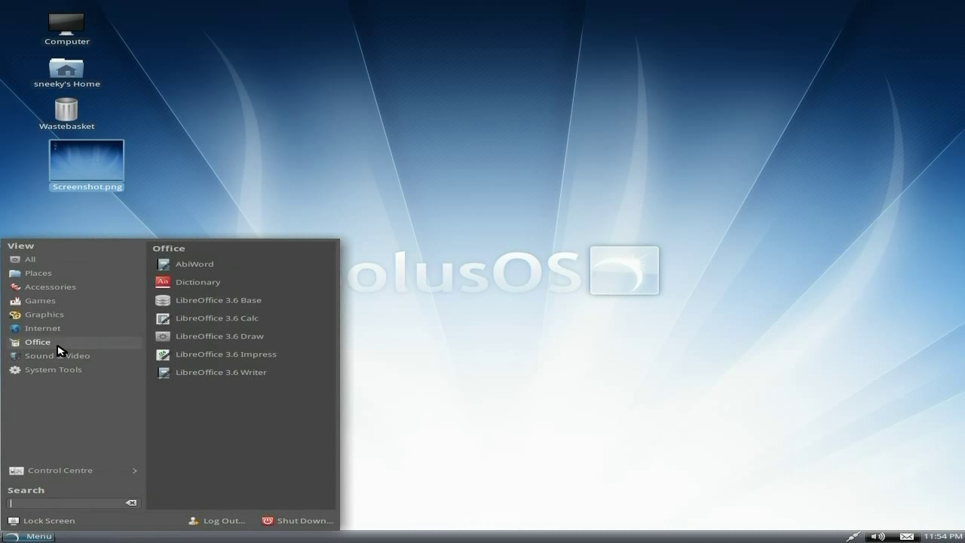
left_click(194, 265)
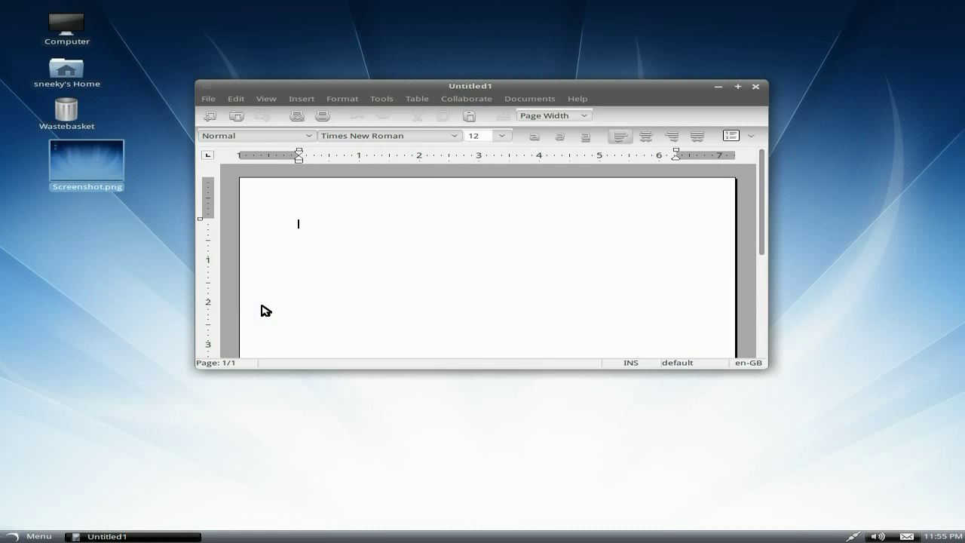
- Maximize AbiWord, confirm version 2.8.2 in Help > About, then close AbiWord
left_click(737, 86)
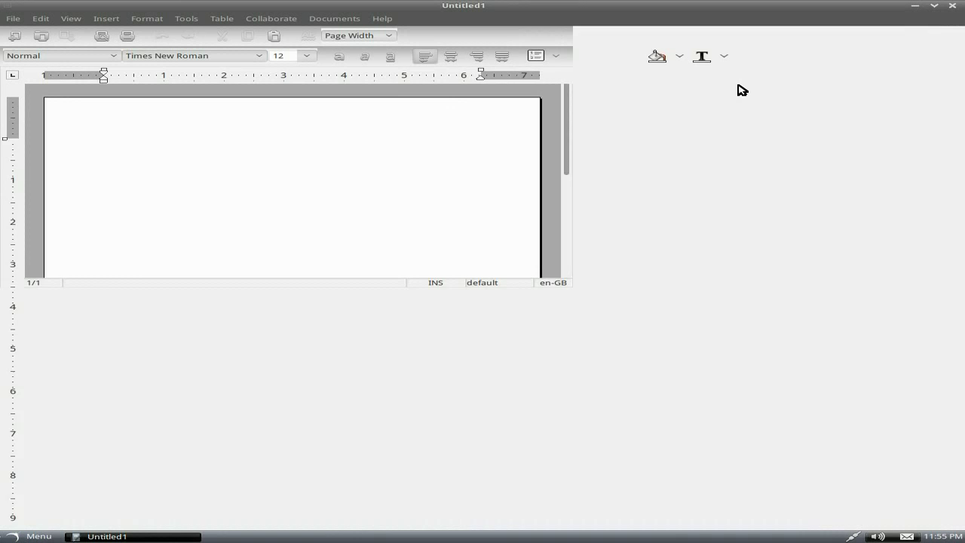
left_click(381, 20)
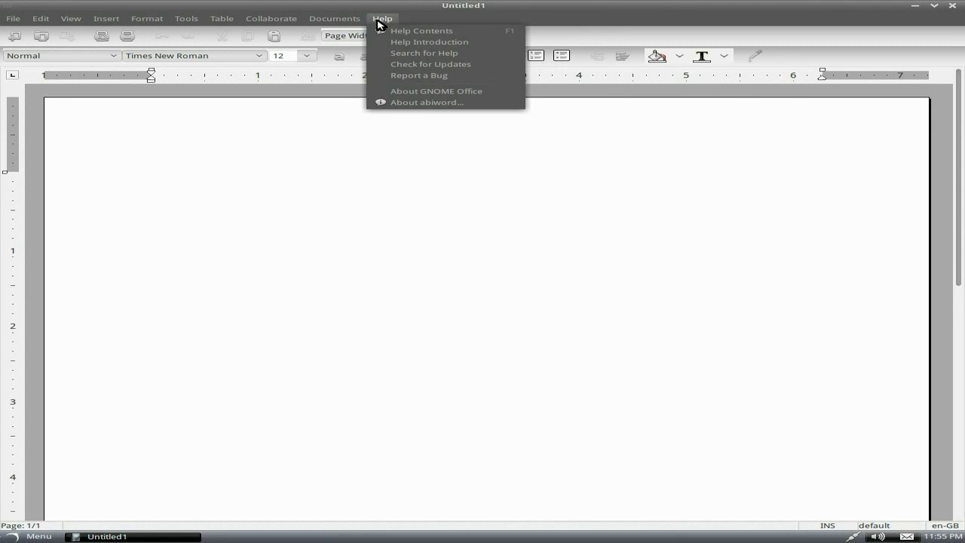
left_click(403, 103)
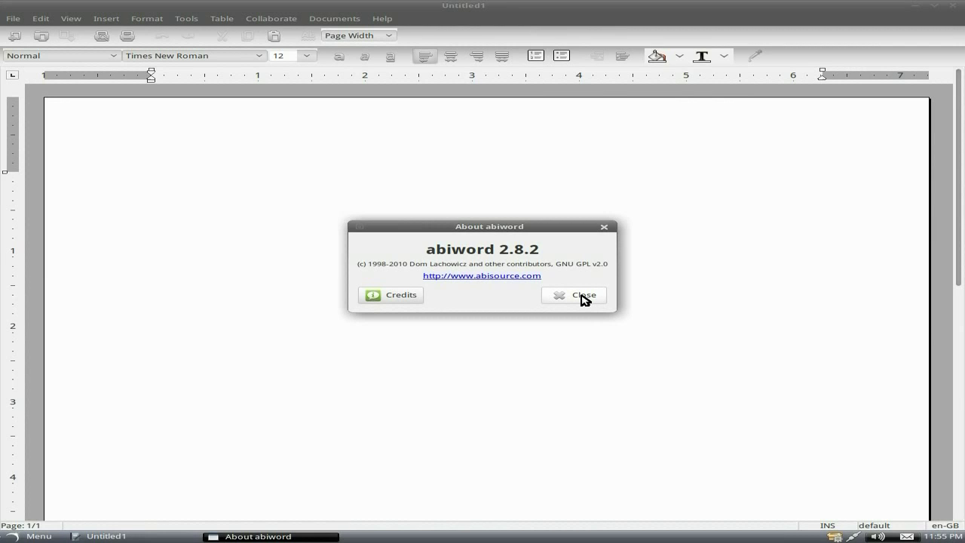
left_click(589, 297)
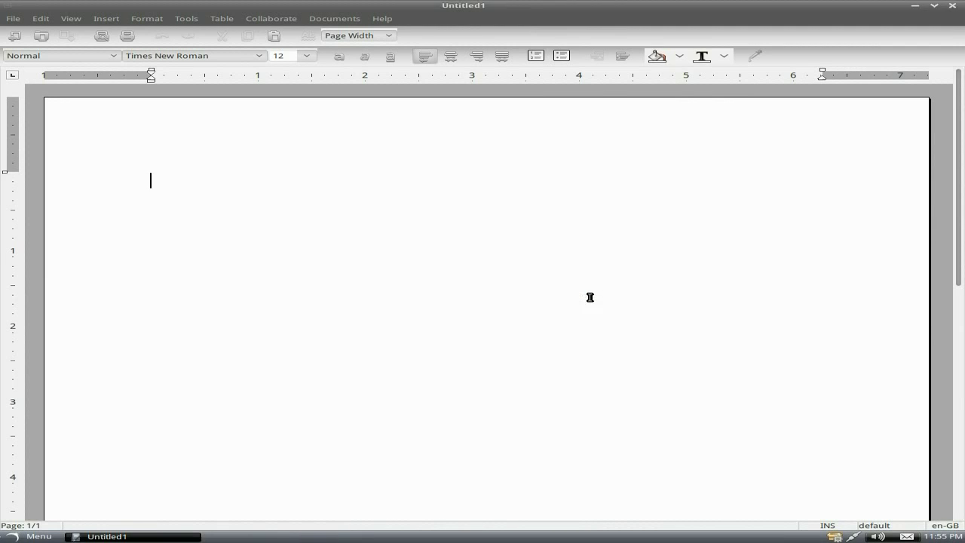
left_click(952, 6)
- Show the Control Centre in the Menu and scroll through System tools to Synaptic Package Manager
left_click(24, 536)
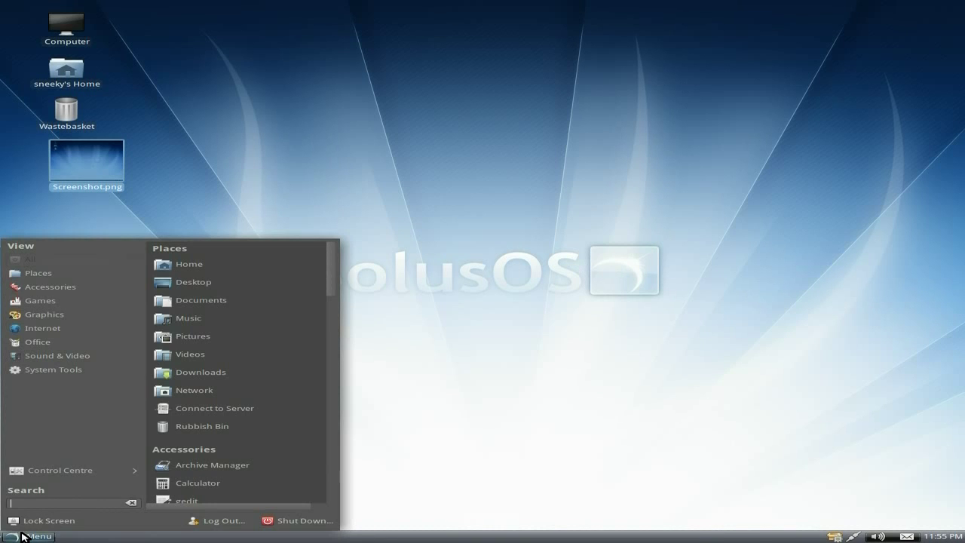
left_click(60, 471)
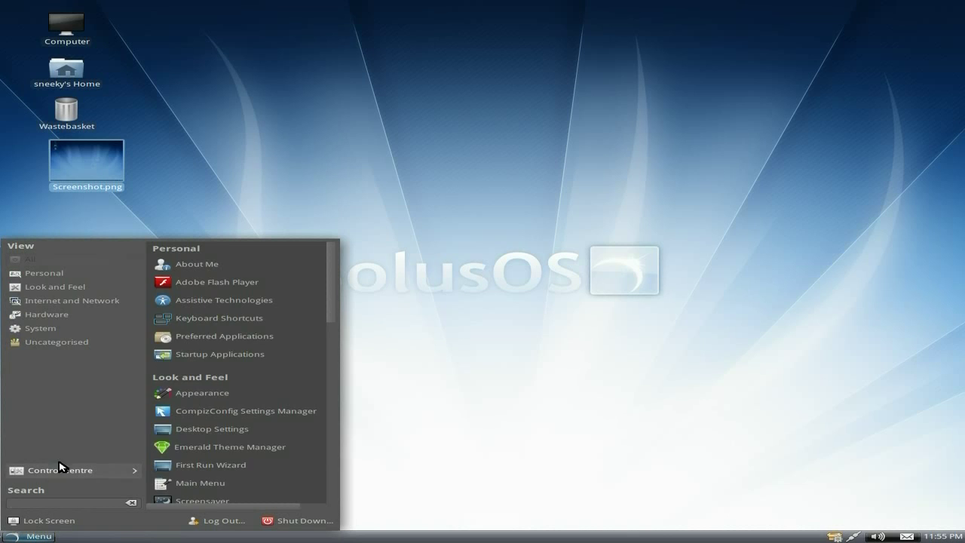
scroll(254, 397, "down", 3)
scroll(254, 397, "down", 5)
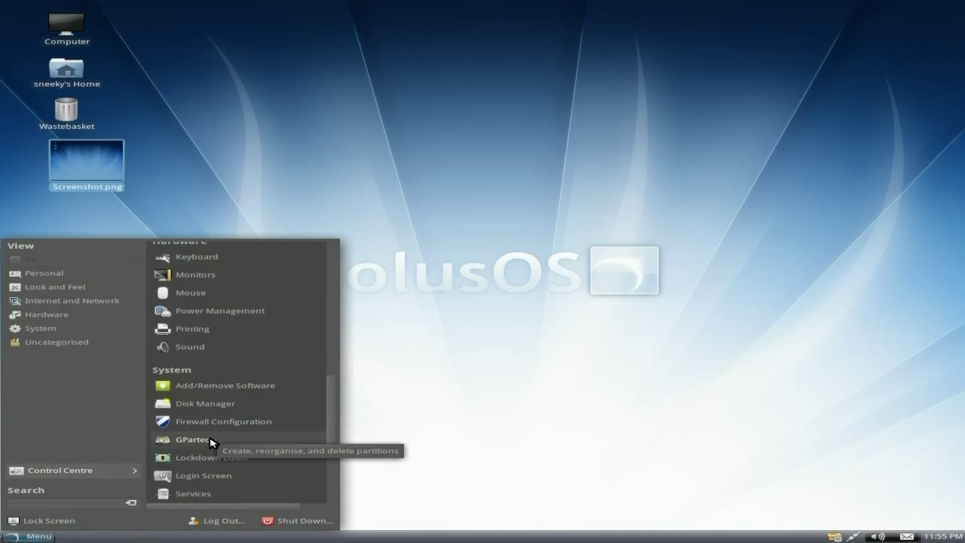
scroll(212, 443, "down", 2)
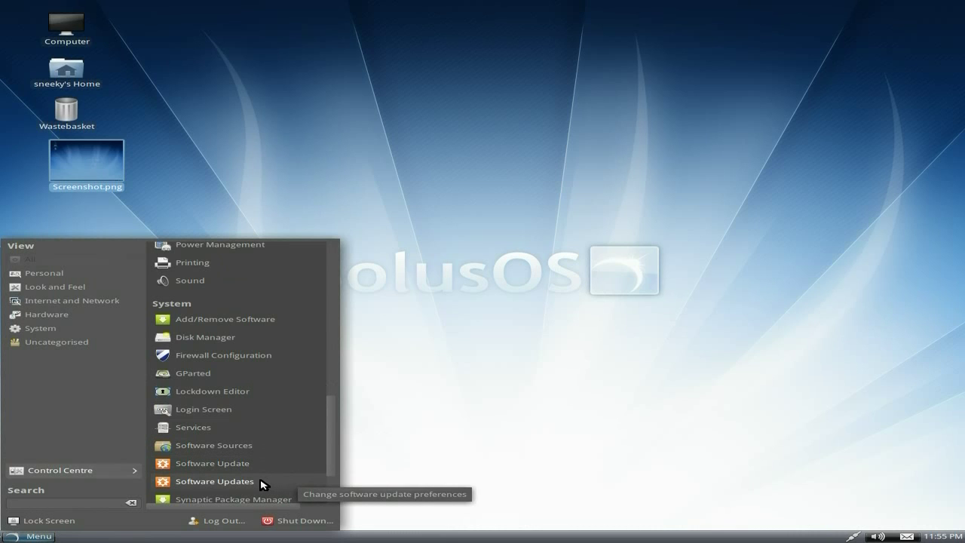
scroll(264, 481, "down", 1)
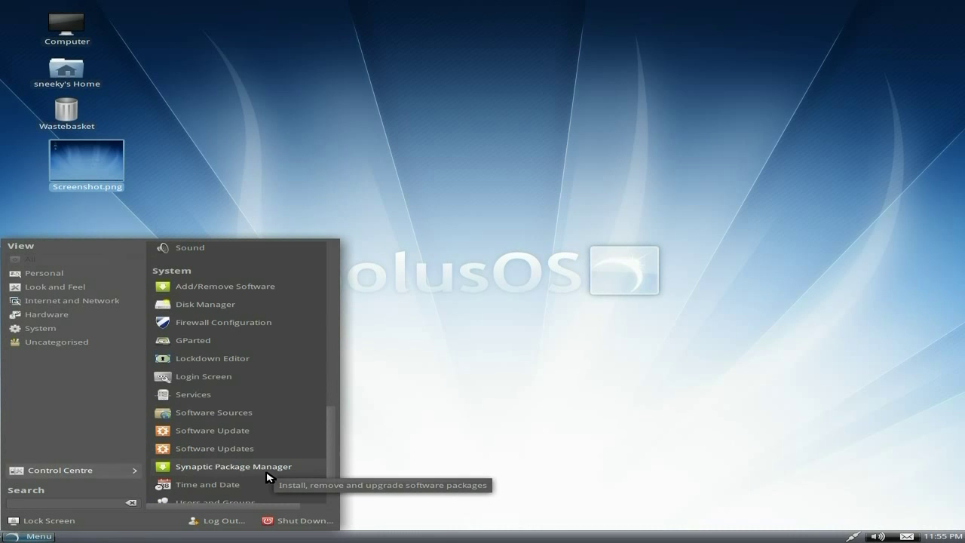
- Launch Synaptic Package Manager and authenticate with the administrator password
left_click(219, 467)
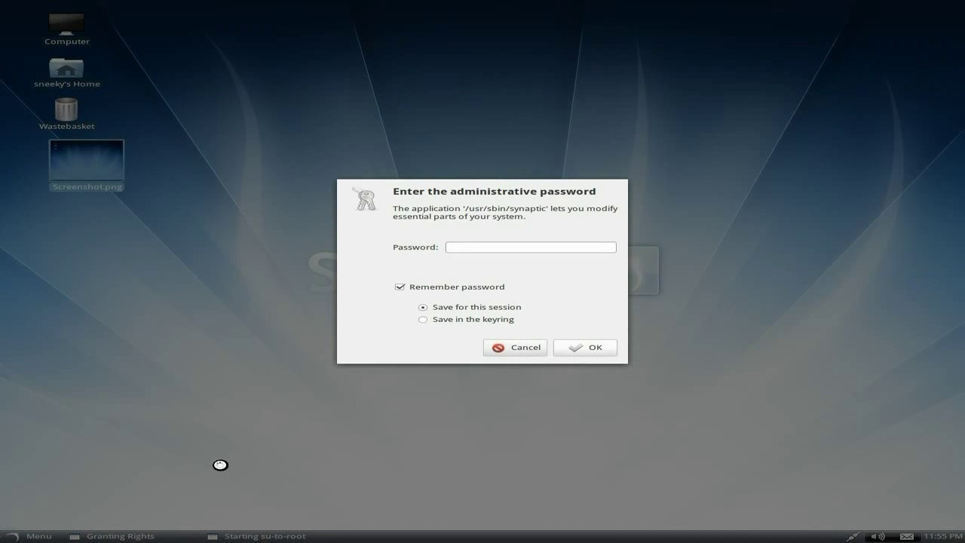
type("••")
key("Return")
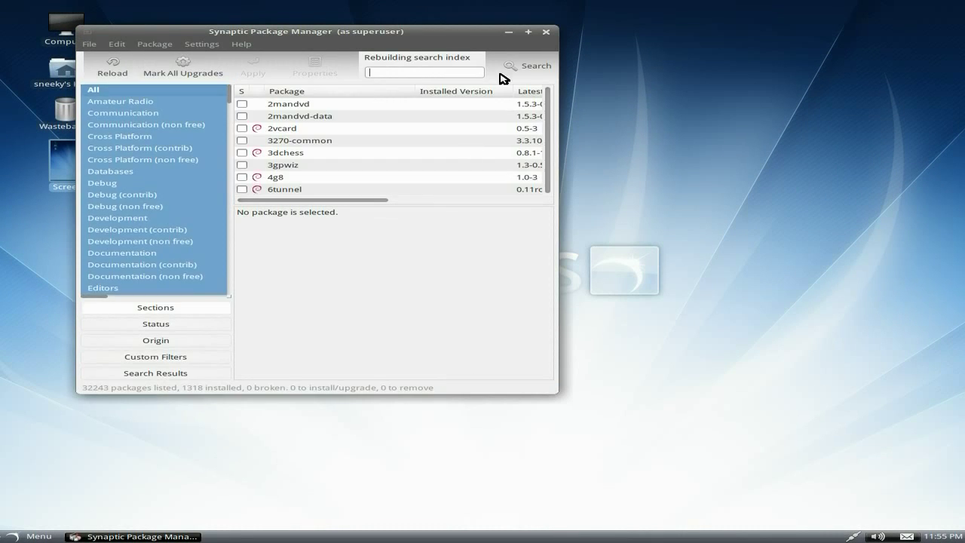
- Maximize Synaptic and search the packages for 'dkm', listing the dkms results
left_click(529, 33)
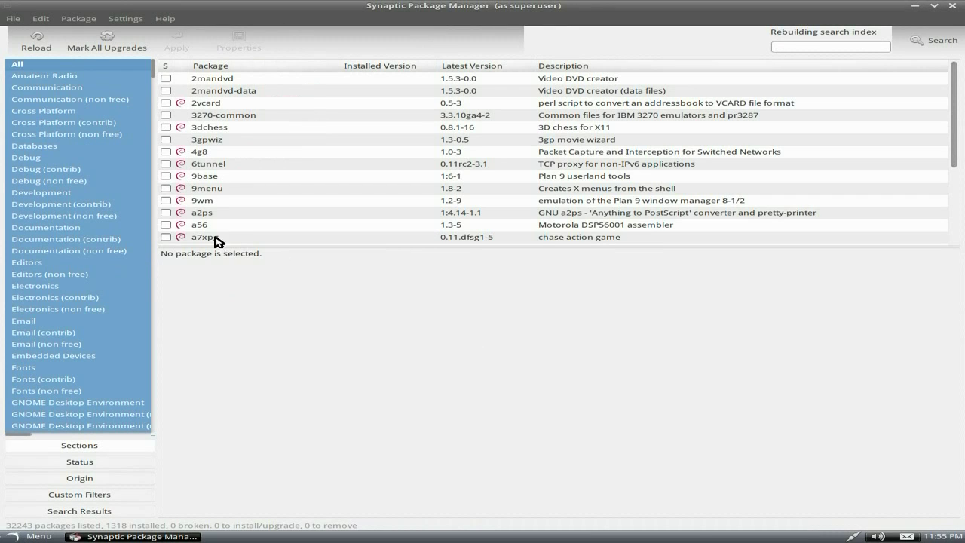
left_click(908, 48)
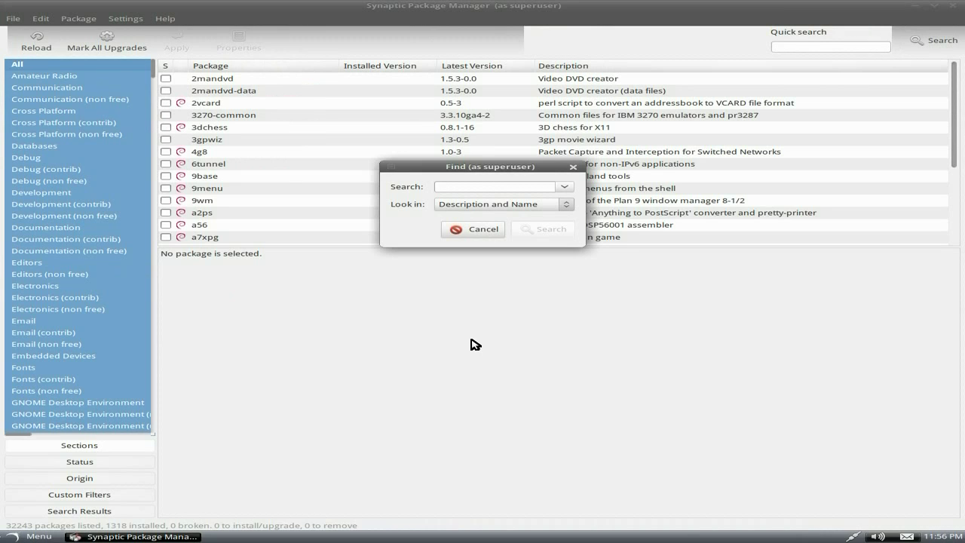
type("dkms")
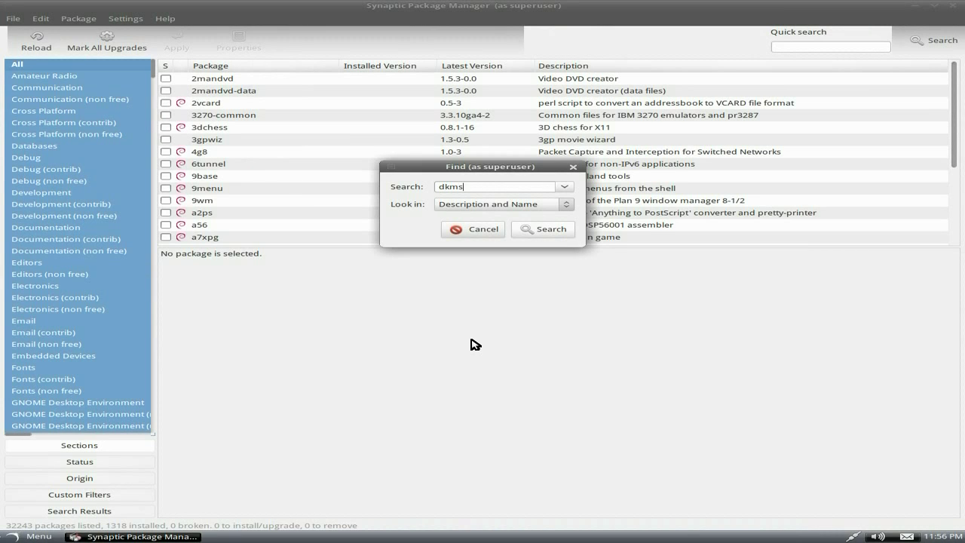
key("Return")
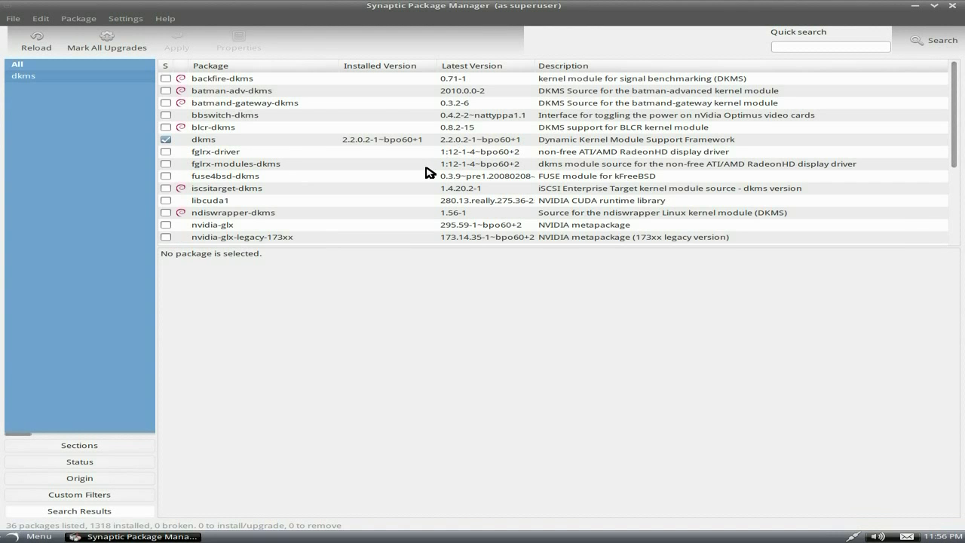
scroll(431, 173, "down", 3)
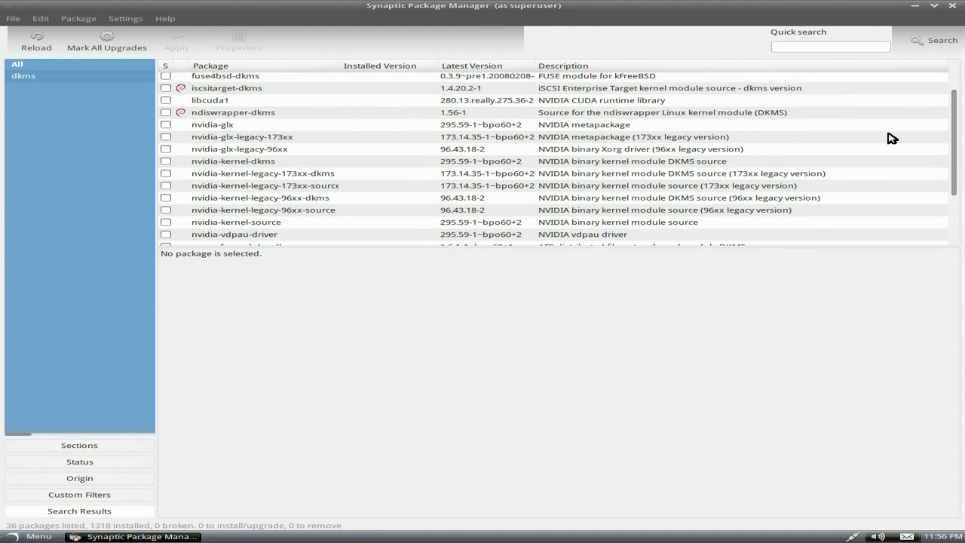
- Close Synaptic, open PulseAudio Preferences from the Control Centre to view Network Access, then close it
left_click(952, 9)
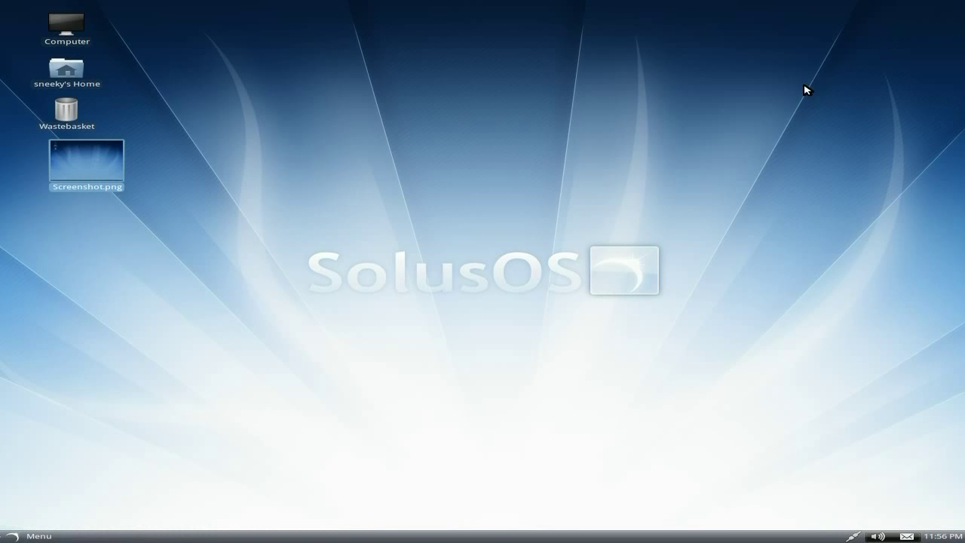
left_click(11, 537)
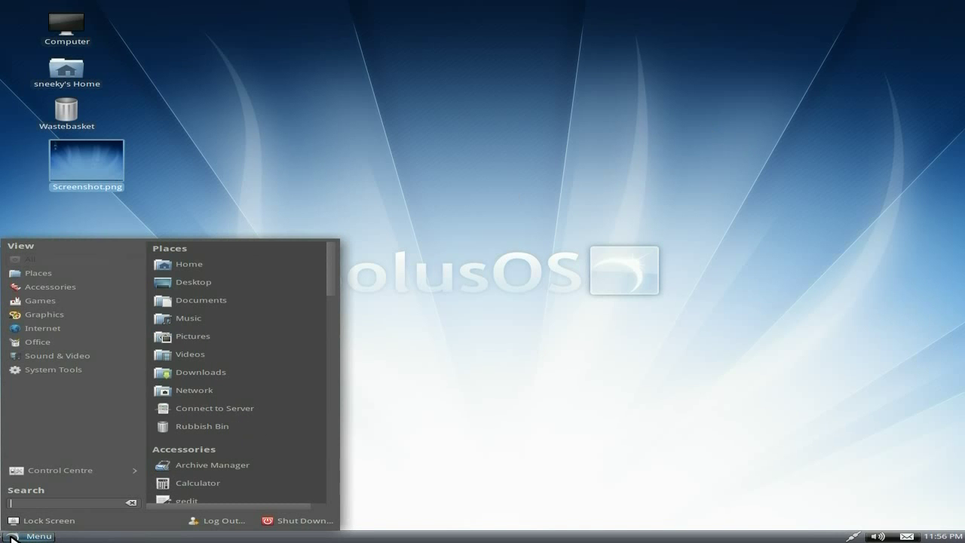
left_click(71, 471)
scroll(226, 420, "down", 10)
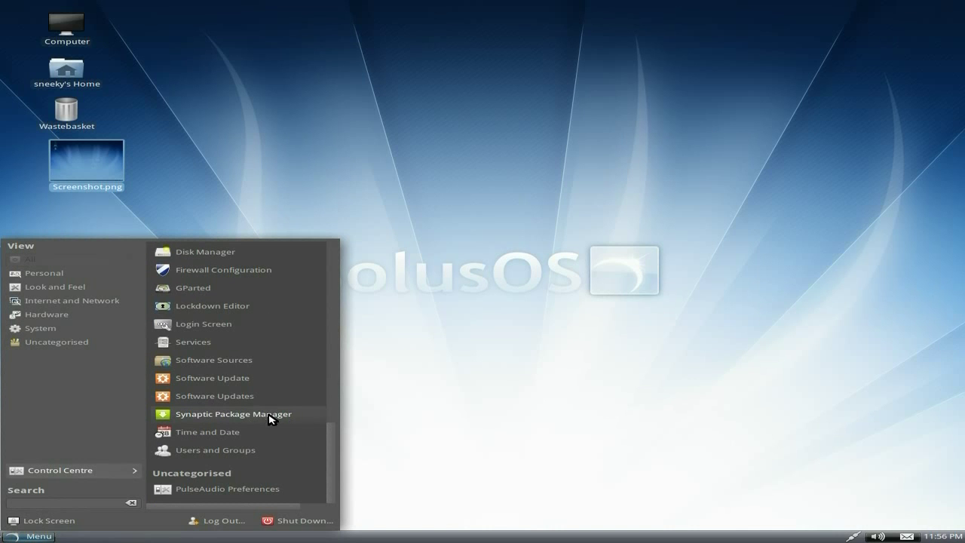
left_click(257, 490)
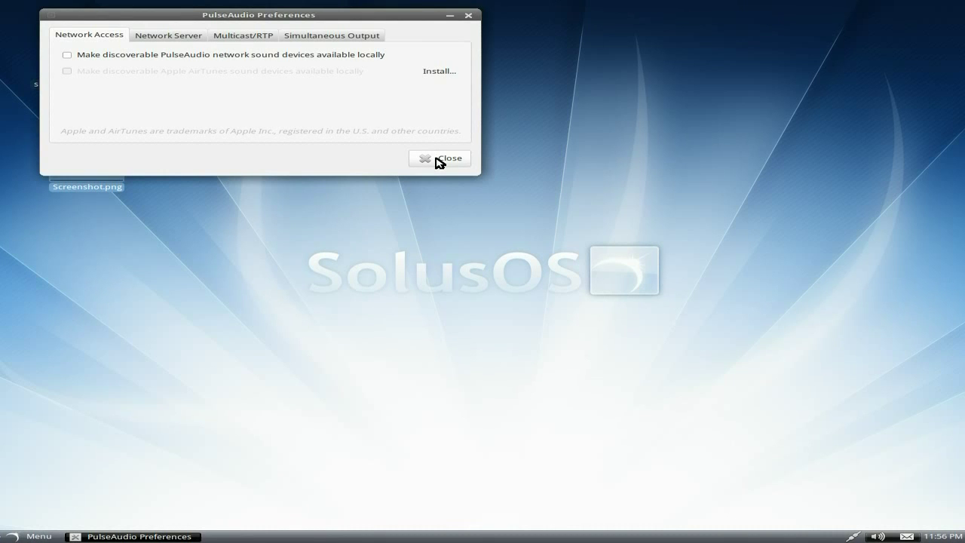
left_click(438, 160)
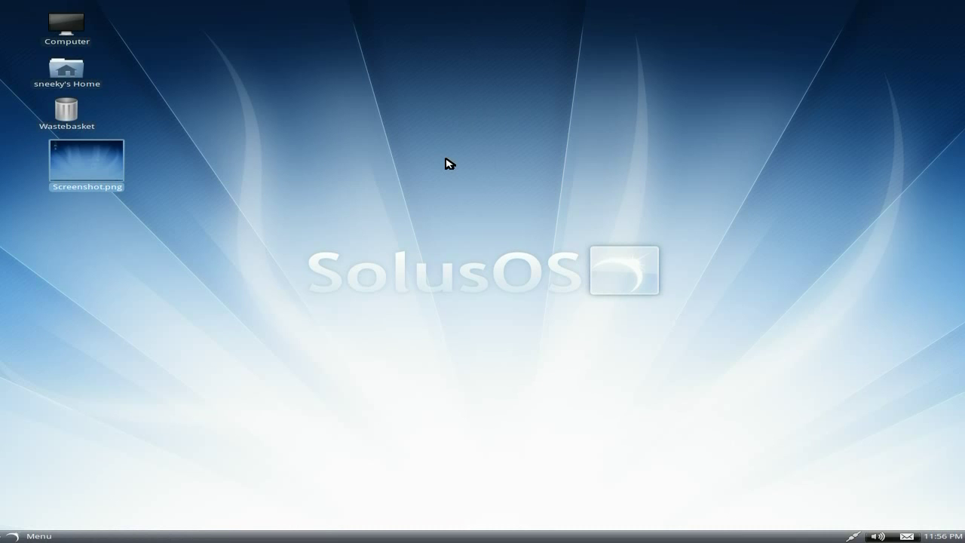